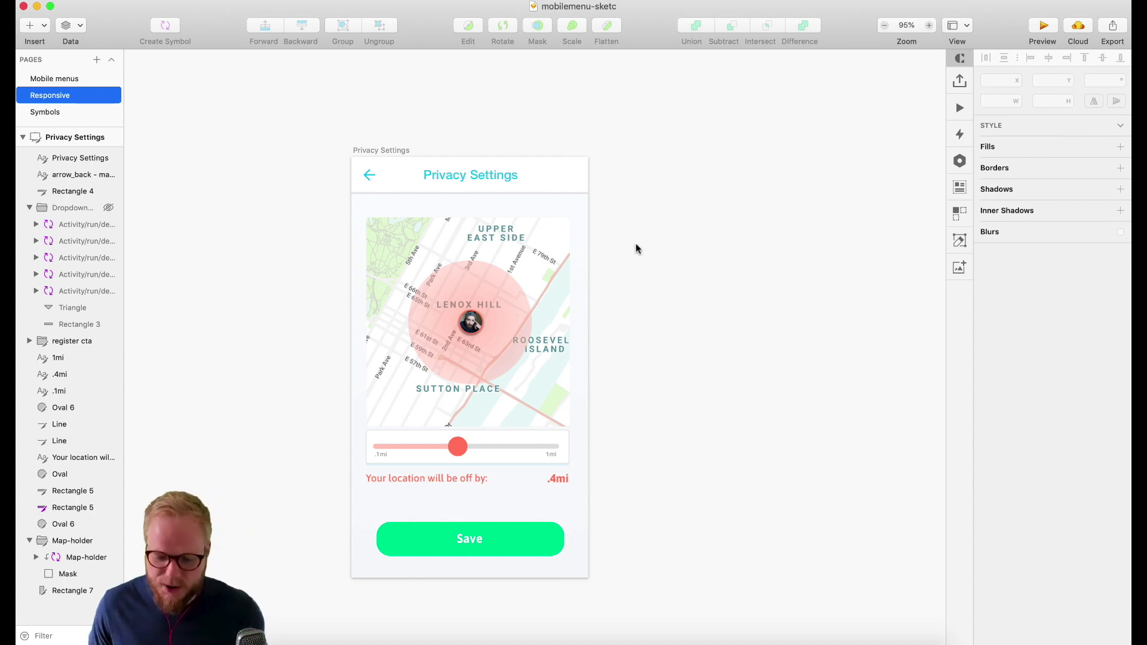
Select the Privacy Settings artboard and enlarge it to see how its content reacts
scroll(629, 252, "down", 2)
scroll(629, 252, "down", 2)
scroll(631, 249, "right", 5)
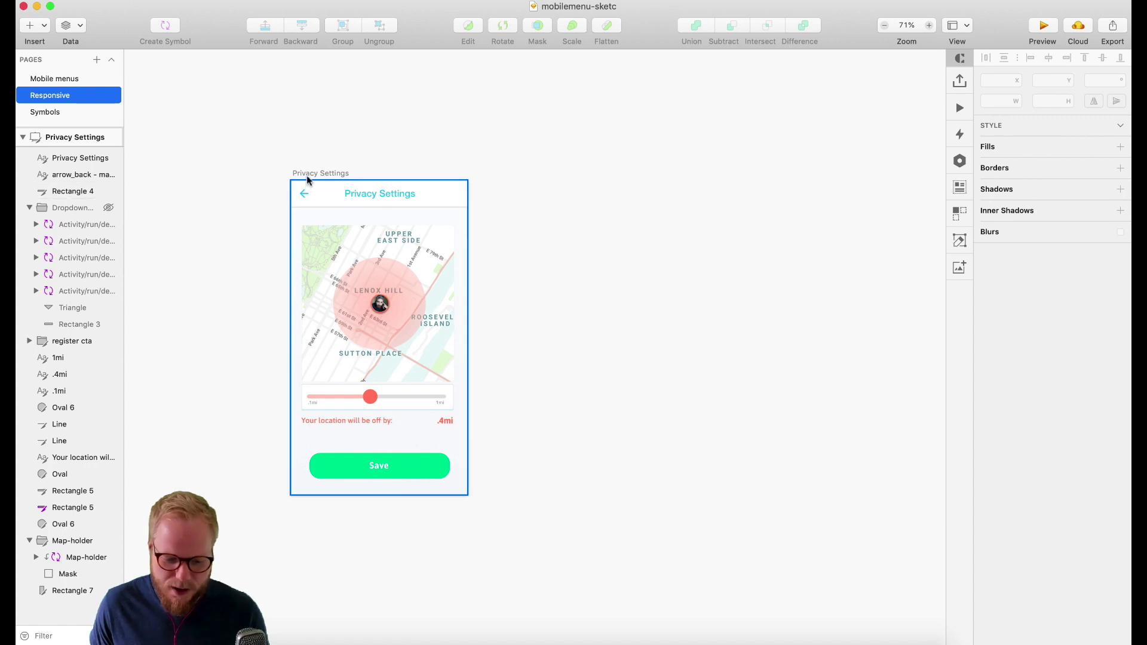
left_click(306, 174)
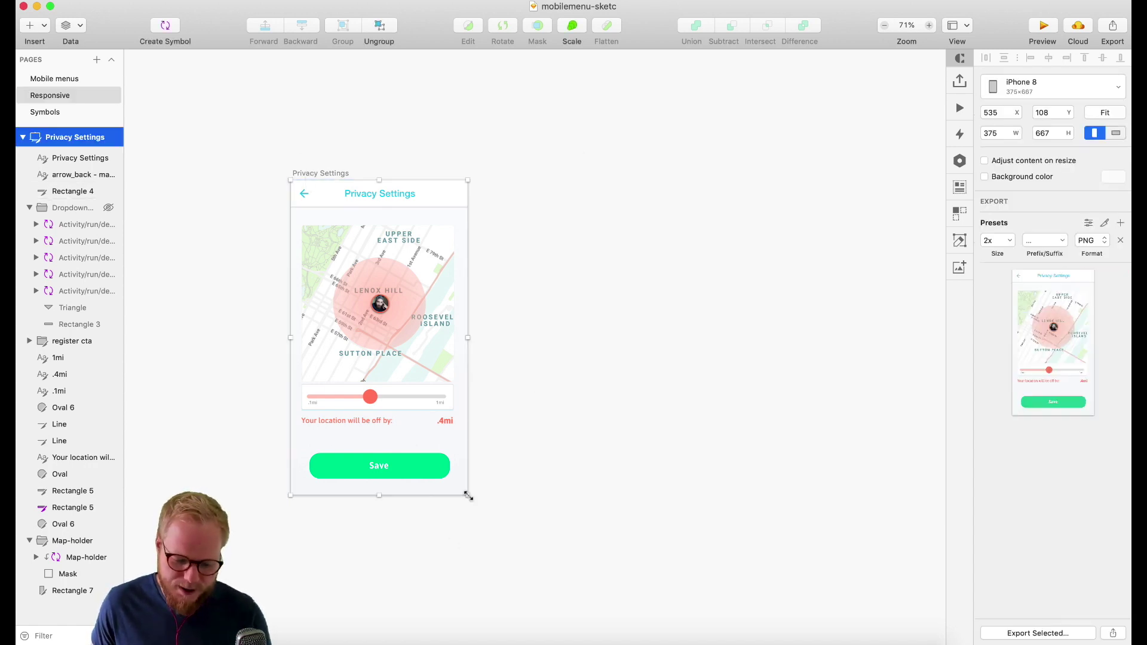
left_click_drag(468, 497, 658, 606)
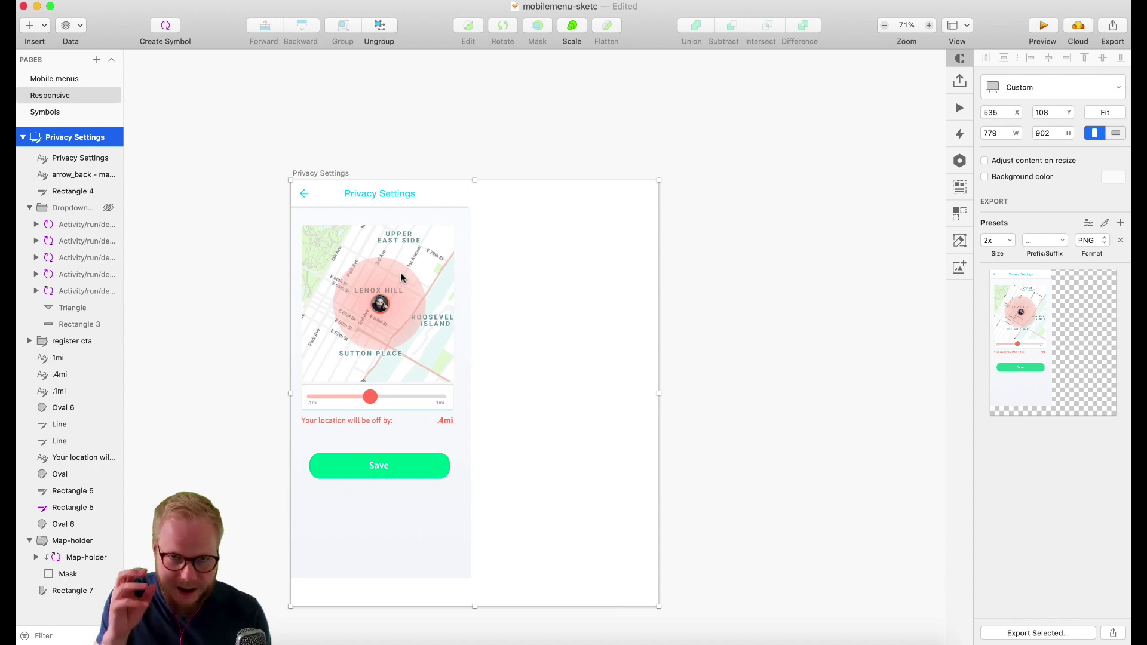
Undo the resize and turn on 'Adjust content on resize' for the artboard
key("super+z")
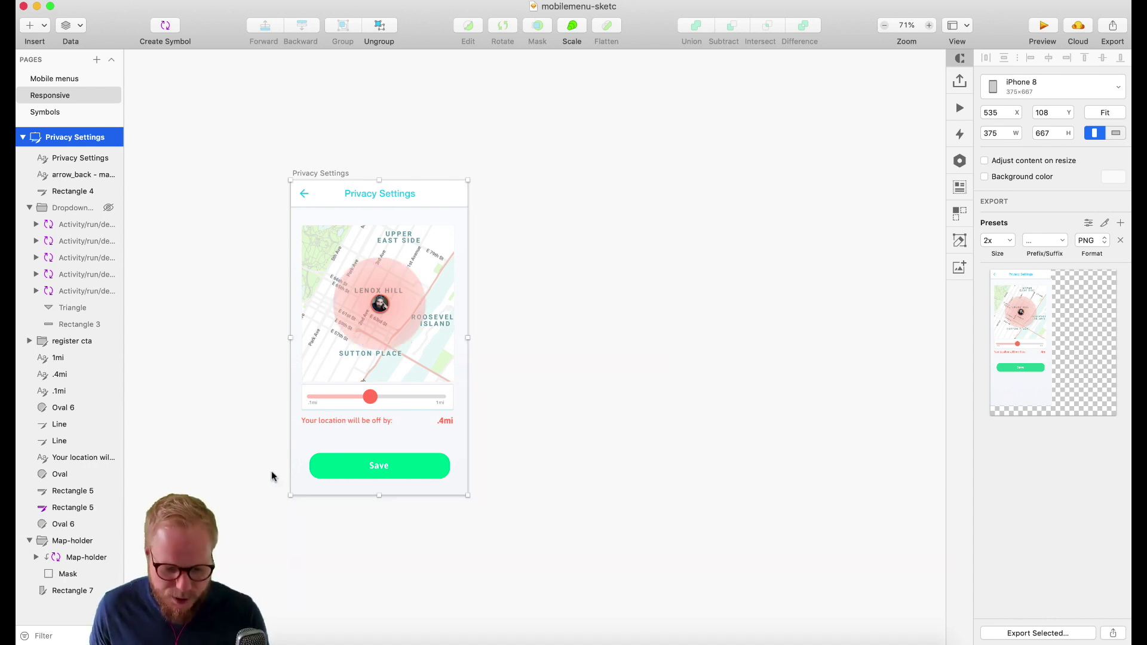
scroll(248, 189, "up", 5)
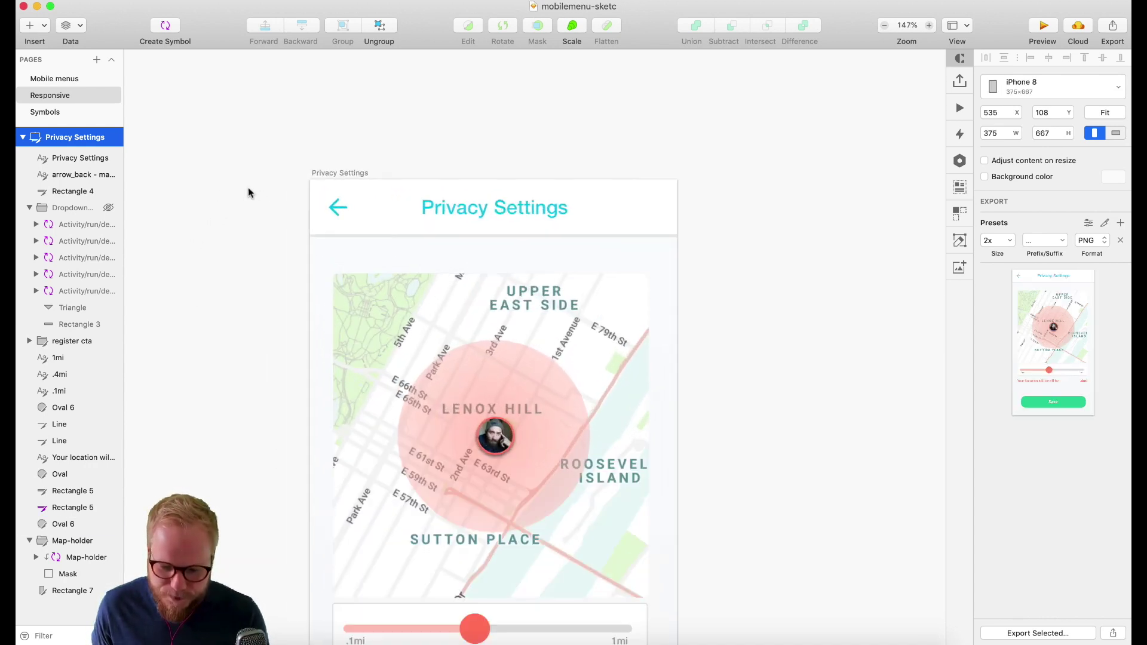
scroll(783, 260, "down", 5)
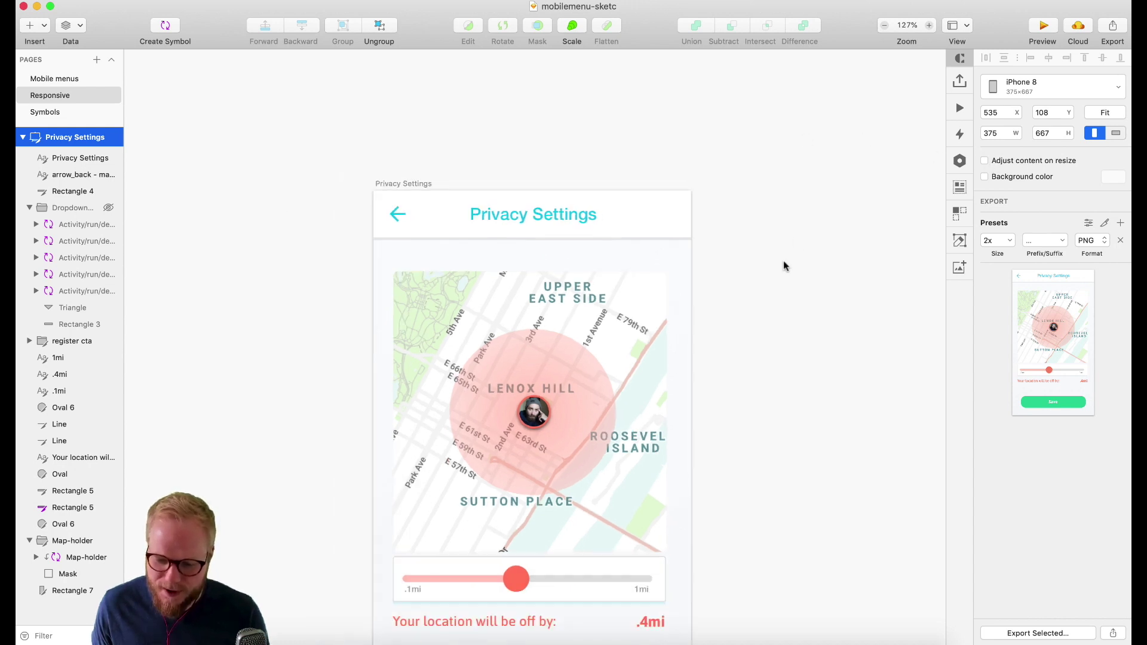
scroll(770, 276, "right", 4)
scroll(770, 276, "down", 3)
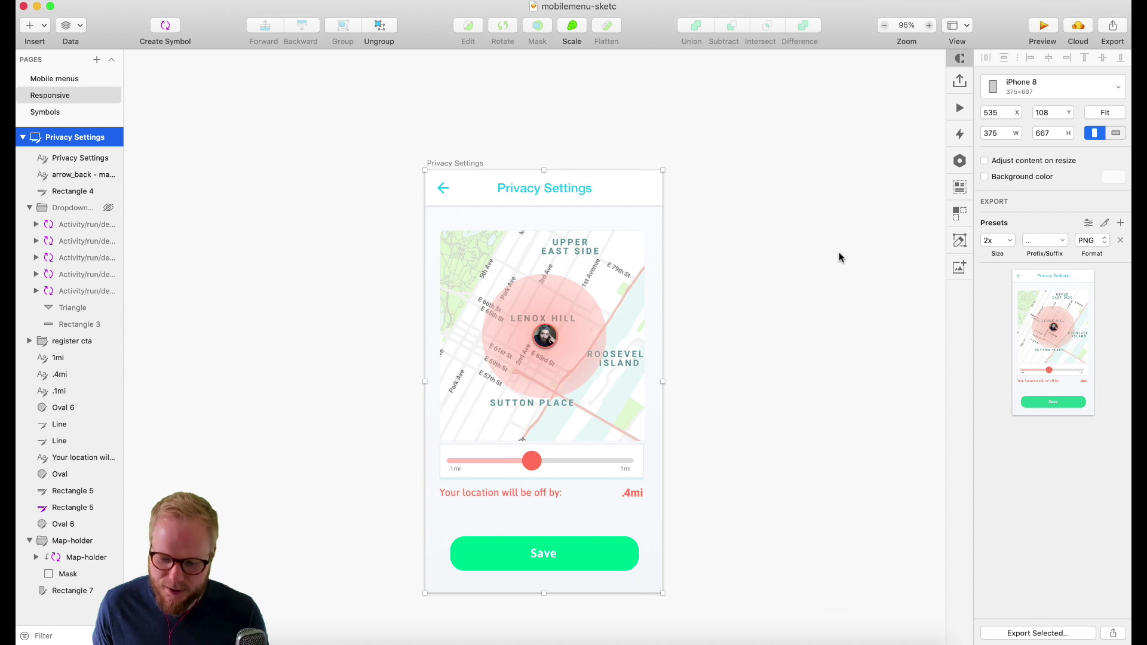
scroll(753, 271, "right", 4)
scroll(734, 265, "down", 2)
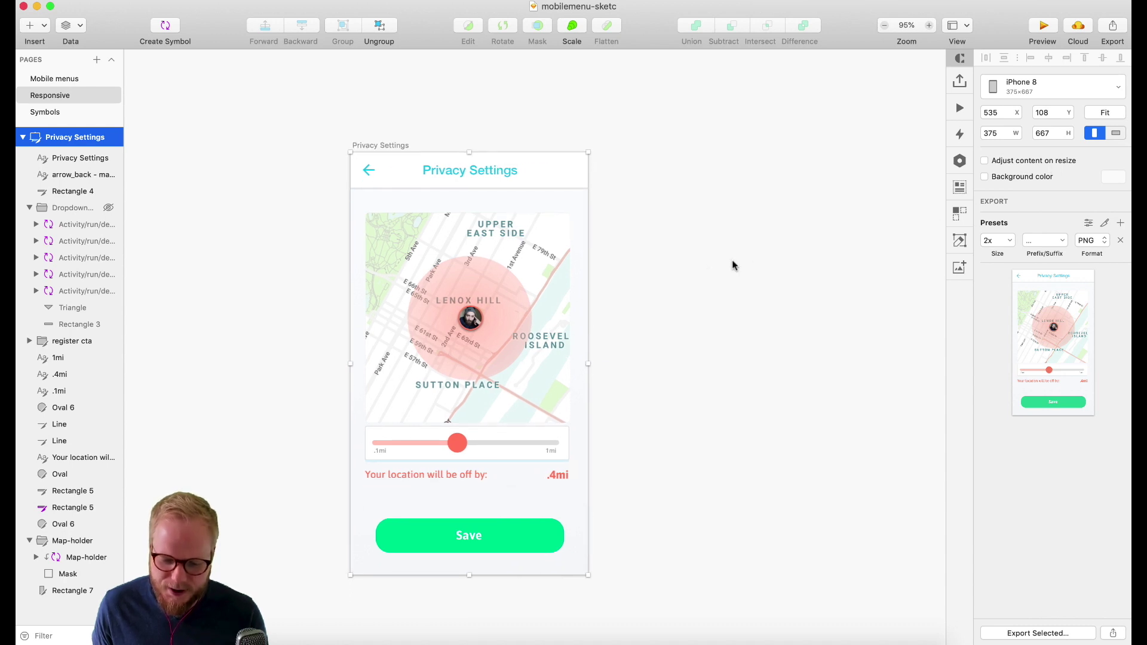
left_click(985, 162)
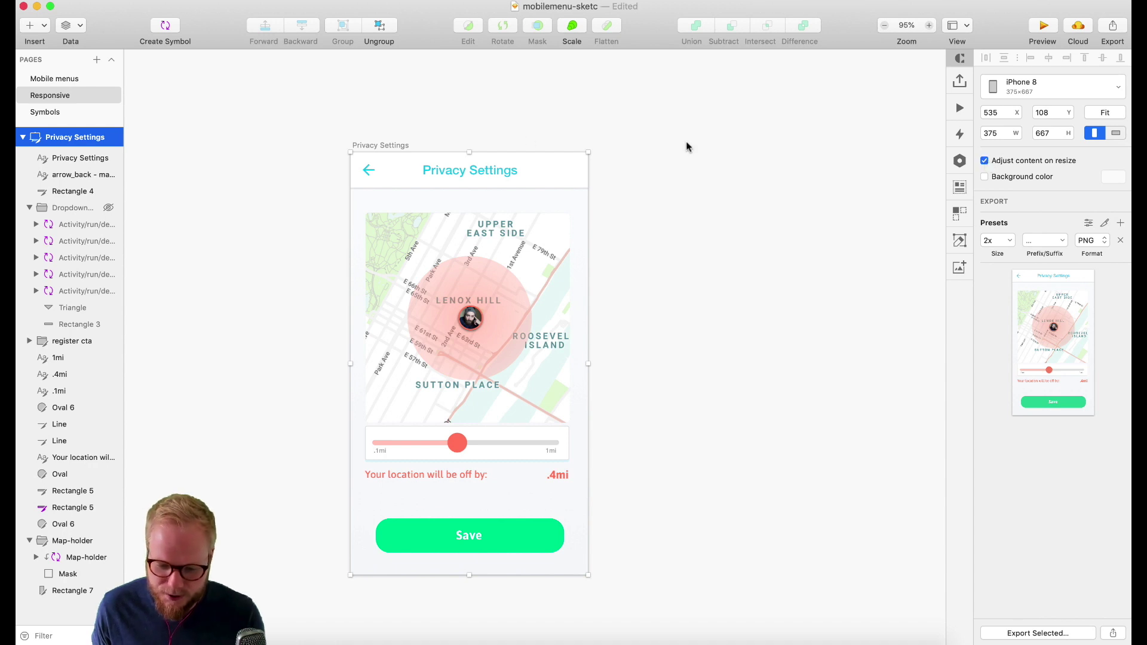
Drag the artboard's corner to test content scaling, then undo back to 375×667
scroll(528, 275, "down", 1)
scroll(528, 288, "down", 4)
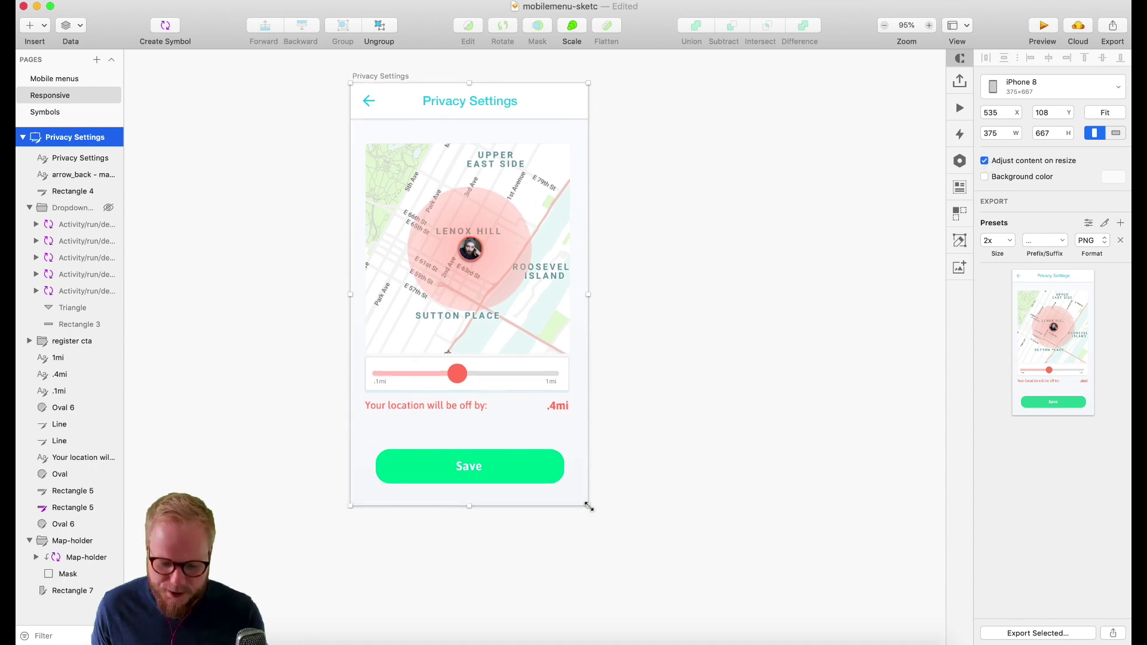
left_click_drag(588, 505, 615, 449)
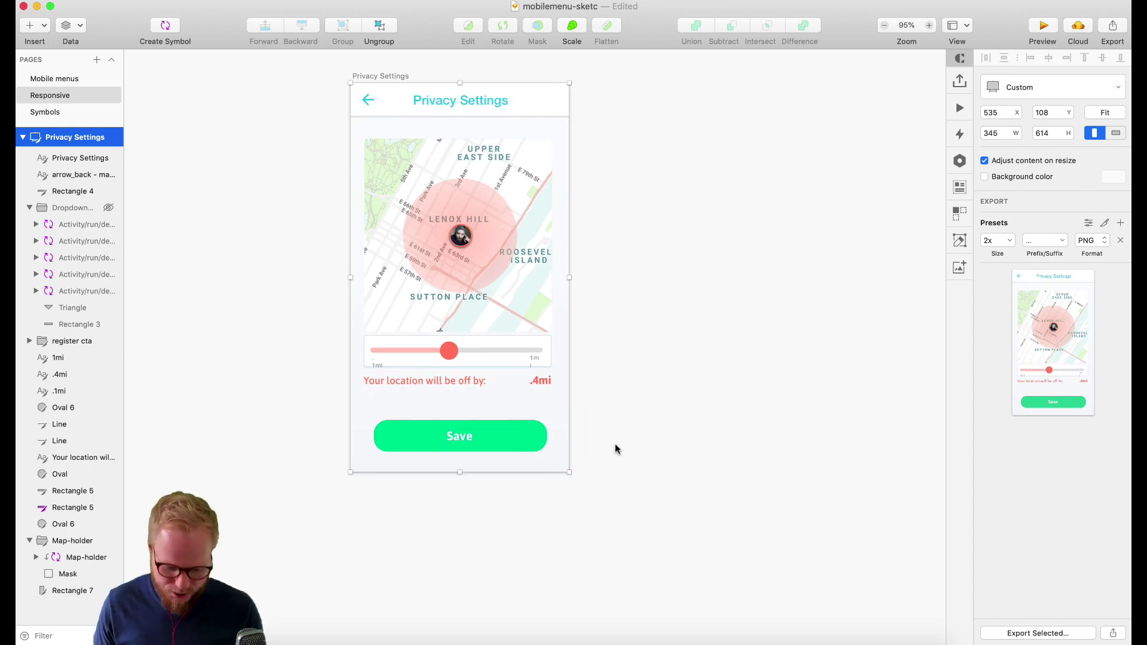
key("super+z")
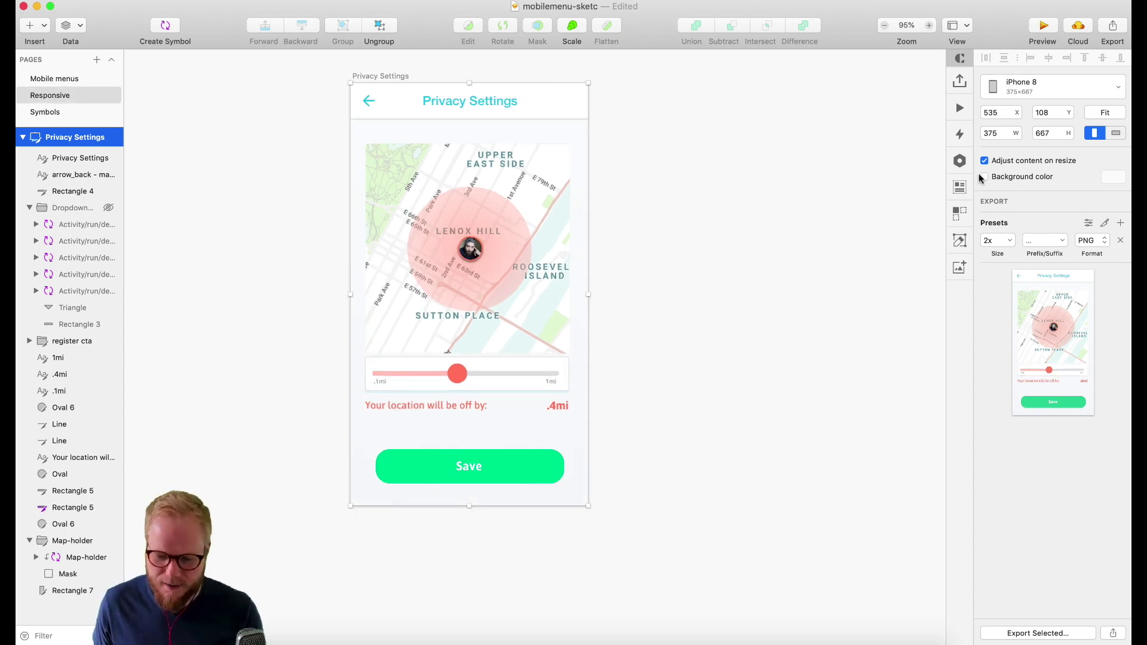
Zoom into the header and narrow the Privacy Settings title's text box from both sides to W 254
scroll(388, 88, "up", 5)
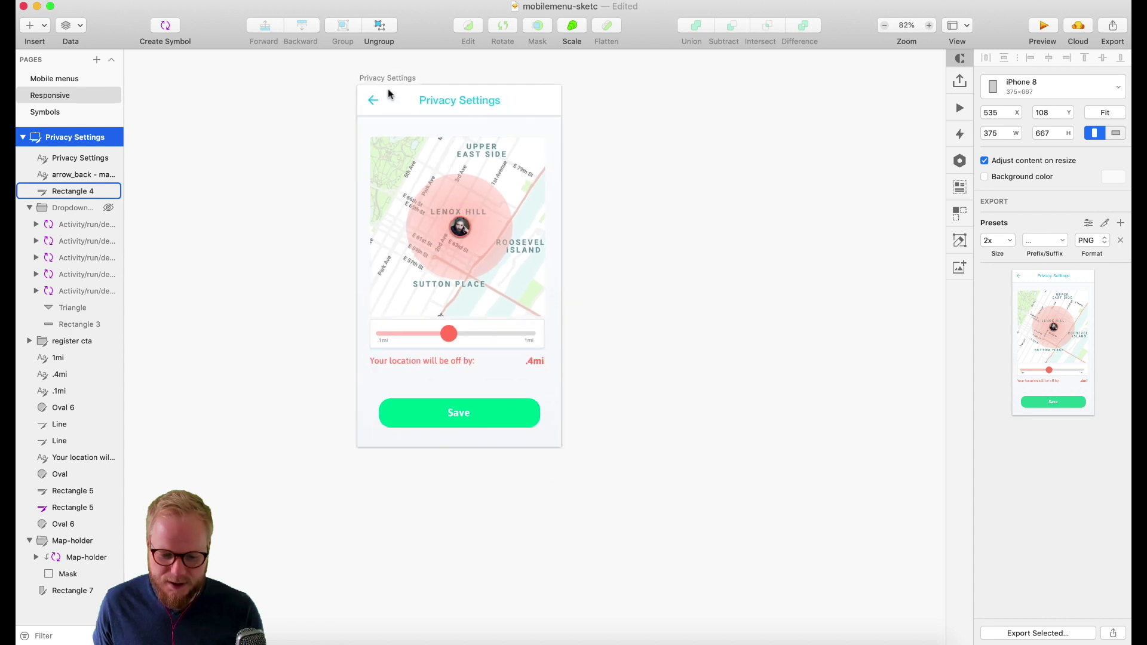
scroll(341, 135, "down", 3)
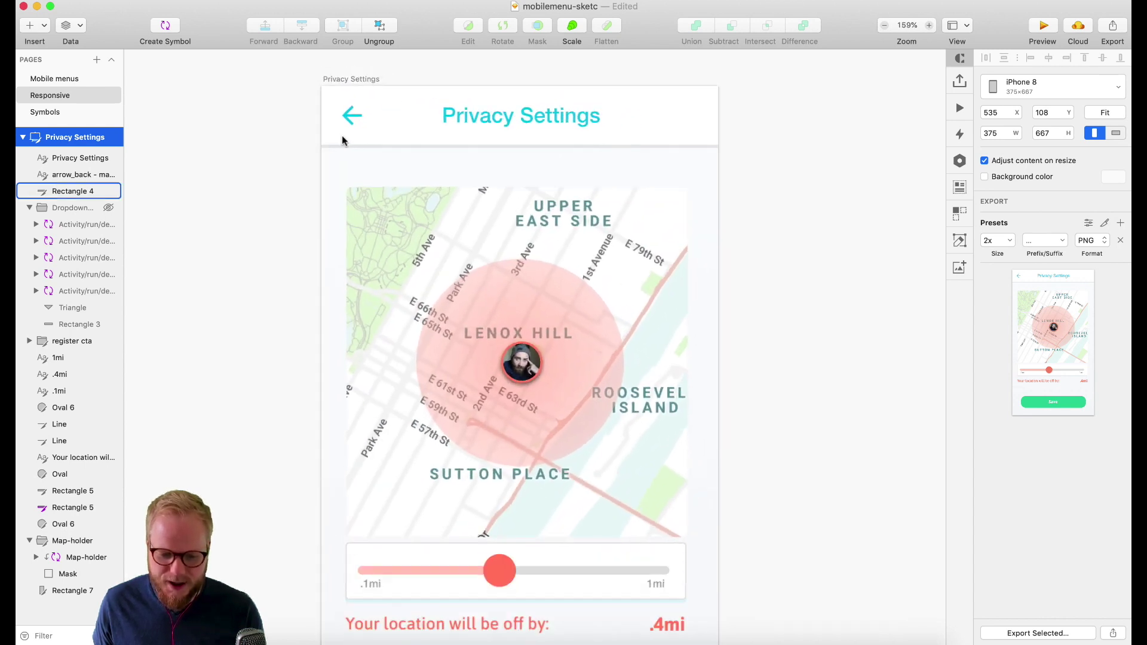
scroll(376, 107, "up", 2)
scroll(375, 106, "up", 2)
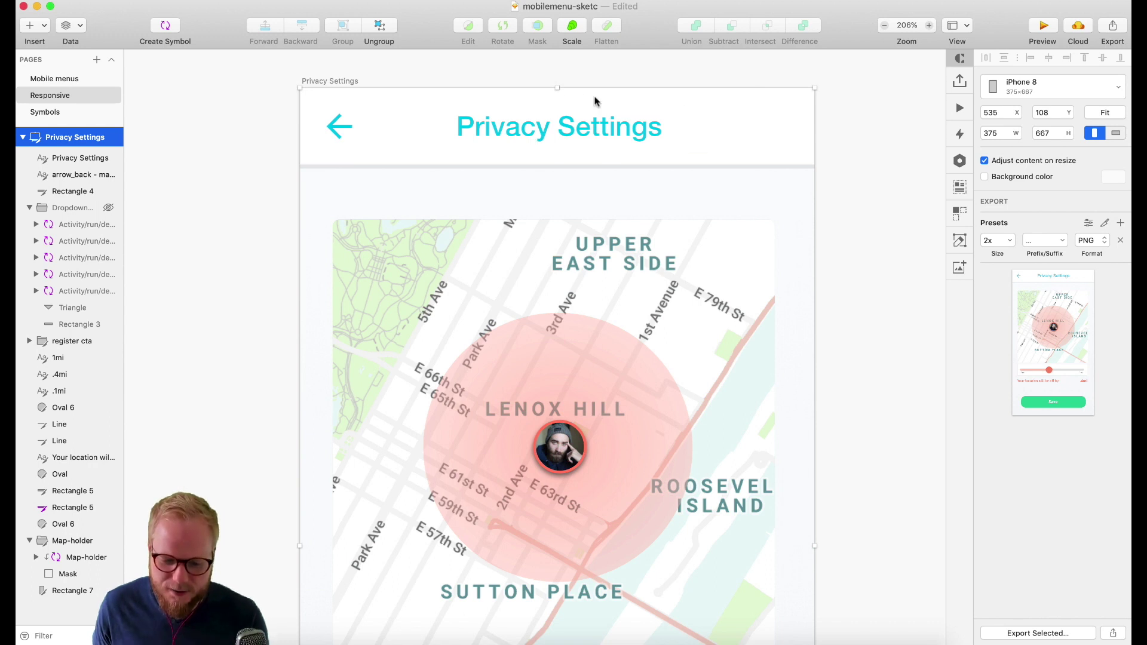
scroll(559, 120, "up", 2)
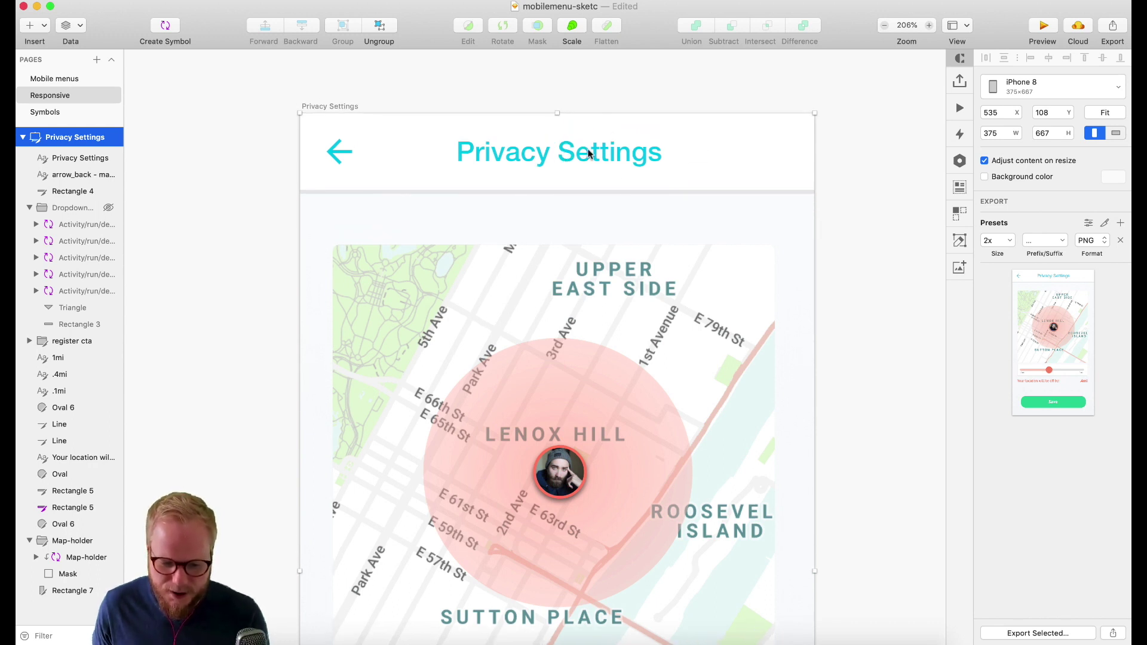
left_click(589, 153)
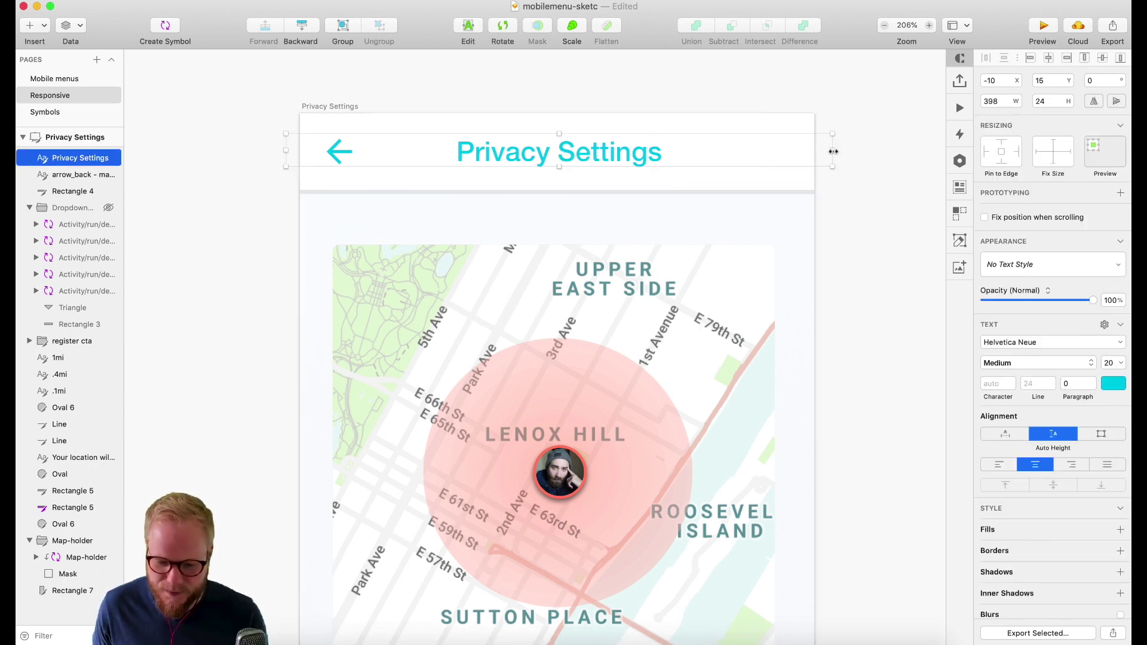
left_click_drag(833, 151, 814, 151)
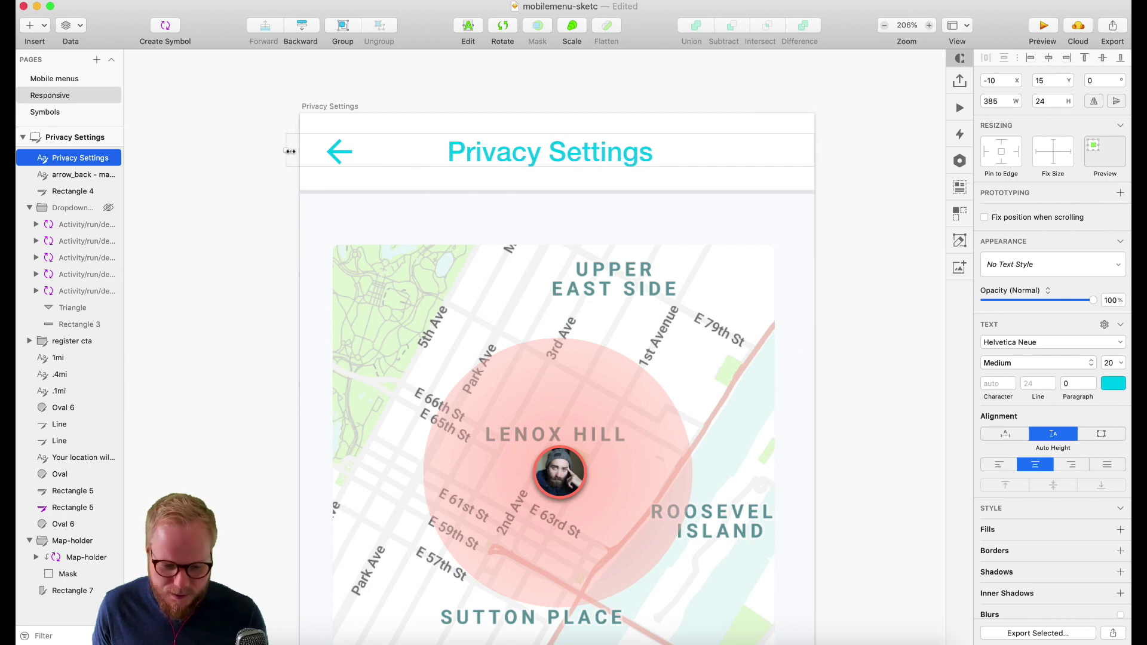
left_click_drag(286, 151, 380, 151)
left_click_drag(816, 150, 732, 153)
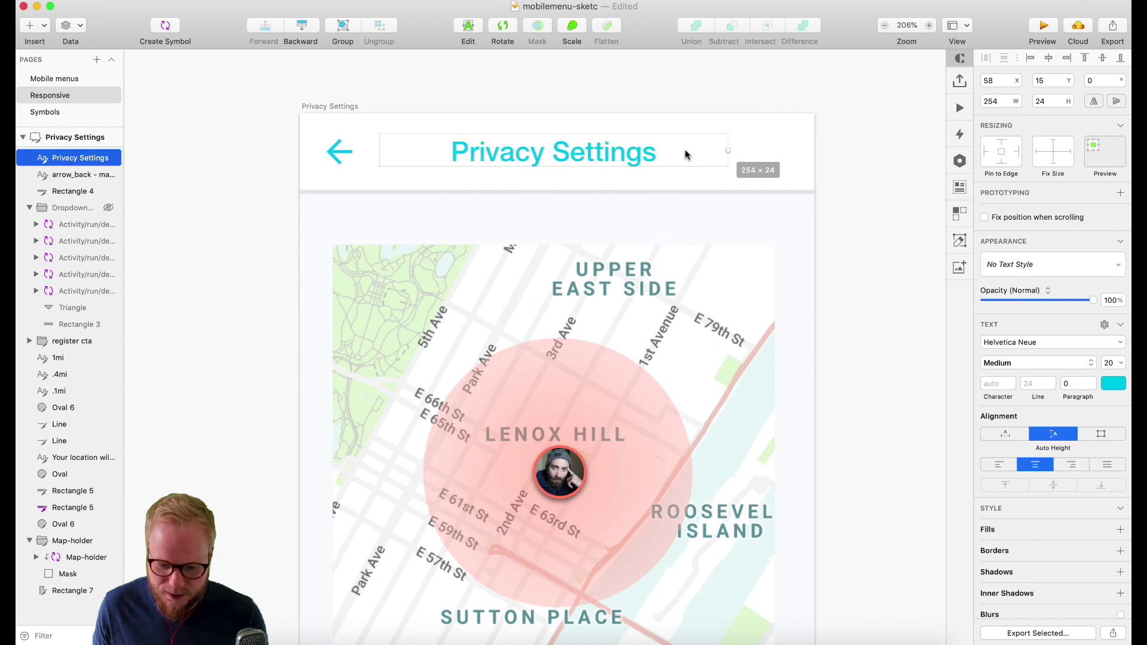
left_click_drag(597, 149, 599, 149)
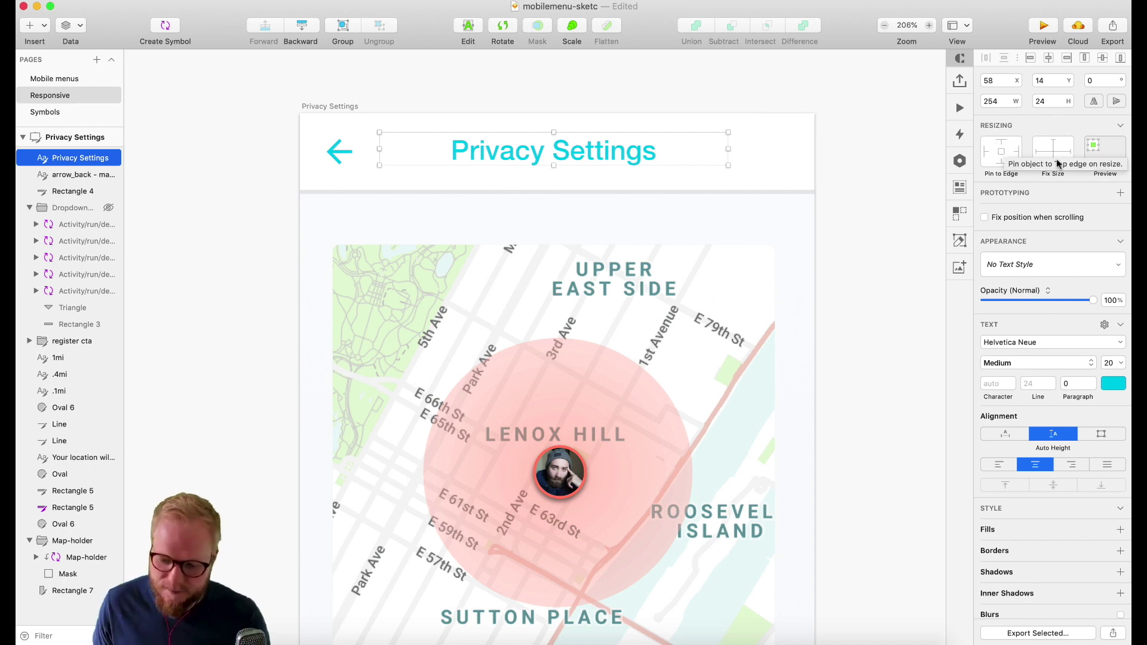
mouse_move(1096, 151)
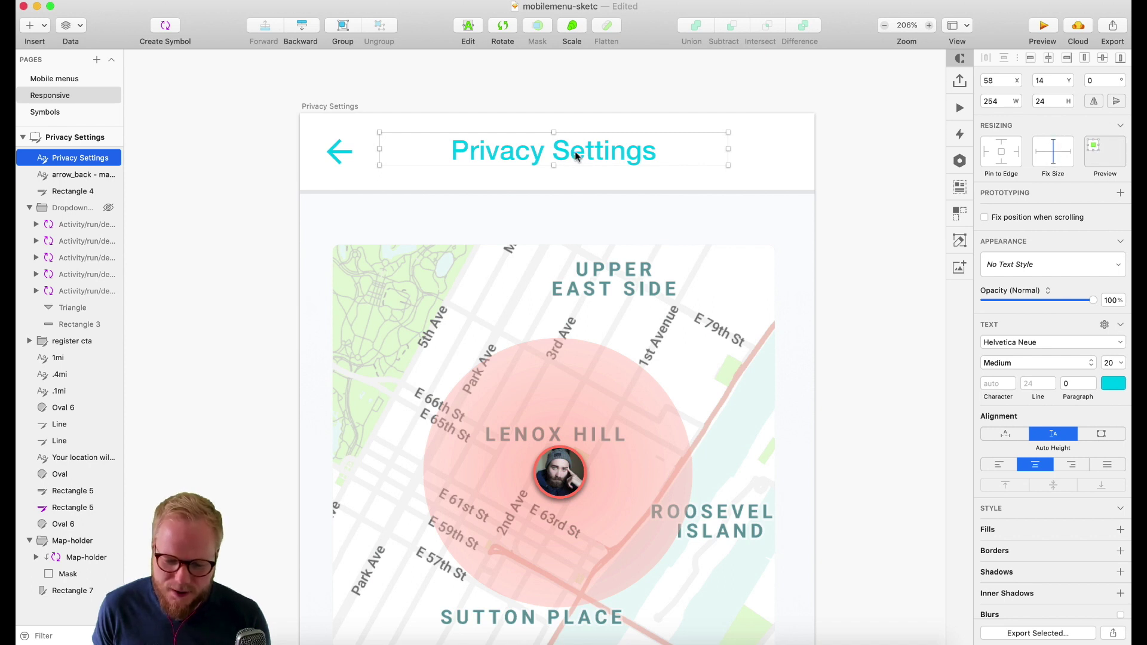
Pin the Privacy Settings title to the artboard's left and right edges
left_click(1015, 153)
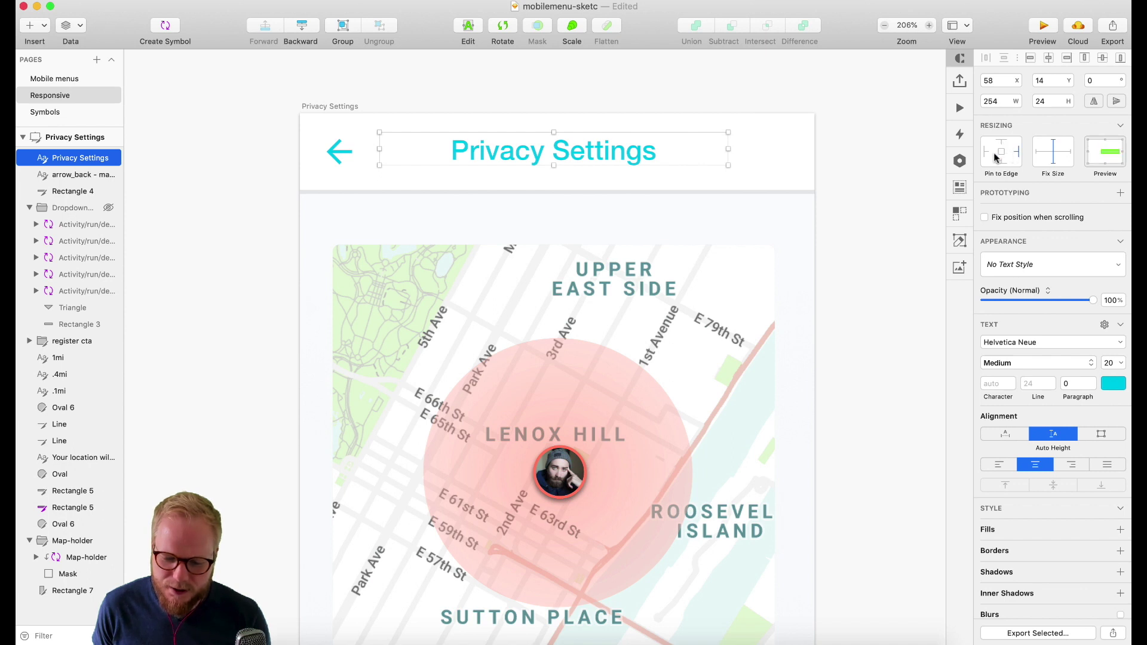
left_click(987, 153)
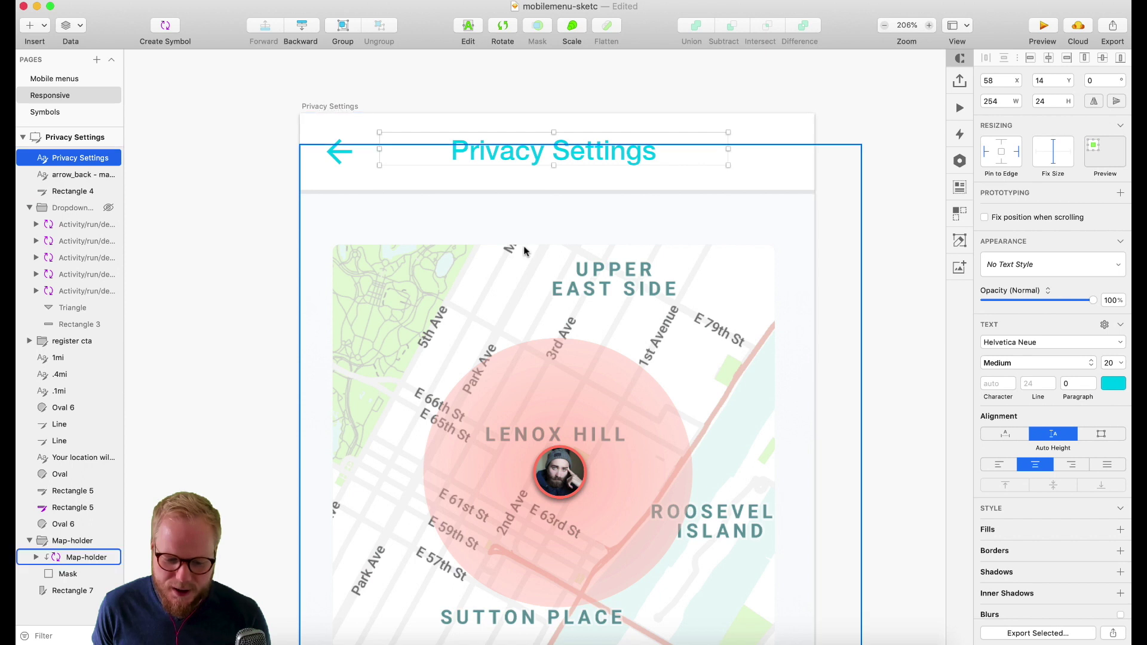
scroll(478, 179, "down", 5)
Select the artboard and drag its edges to check the title stays centred
key("Escape")
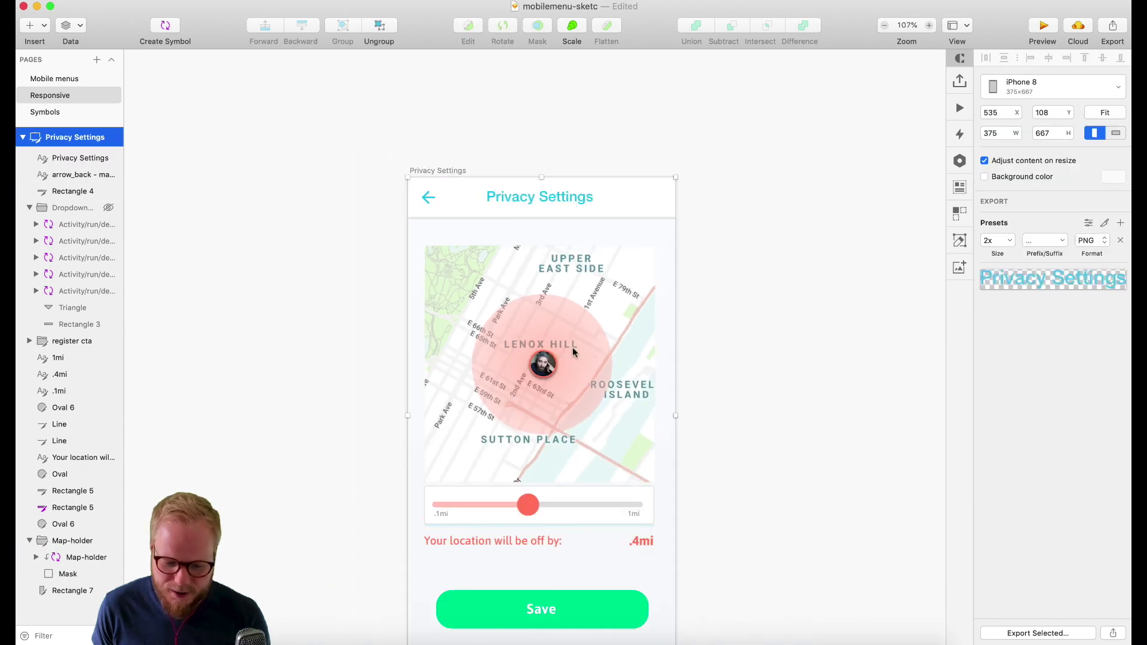
mouse_move(677, 415)
left_mouse_down()
mouse_move(871, 415)
mouse_move(633, 410)
mouse_move(802, 410)
mouse_move(675, 412)
left_mouse_up()
scroll(687, 479, "down", 3)
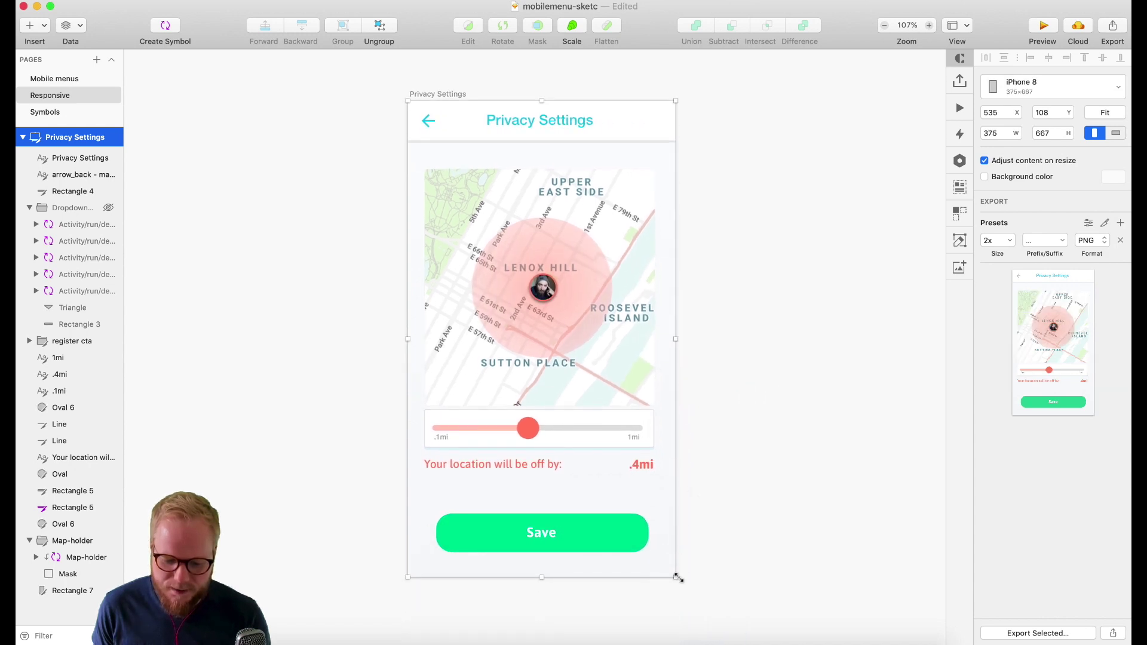
mouse_move(677, 576)
left_mouse_down()
mouse_move(752, 627)
mouse_move(669, 559)
mouse_move(733, 601)
mouse_move(686, 565)
mouse_move(696, 575)
mouse_move(676, 575)
left_mouse_up()
Select the back arrow and nudge it one point right and one point up
scroll(439, 142, "up", 1)
scroll(430, 108, "up", 5)
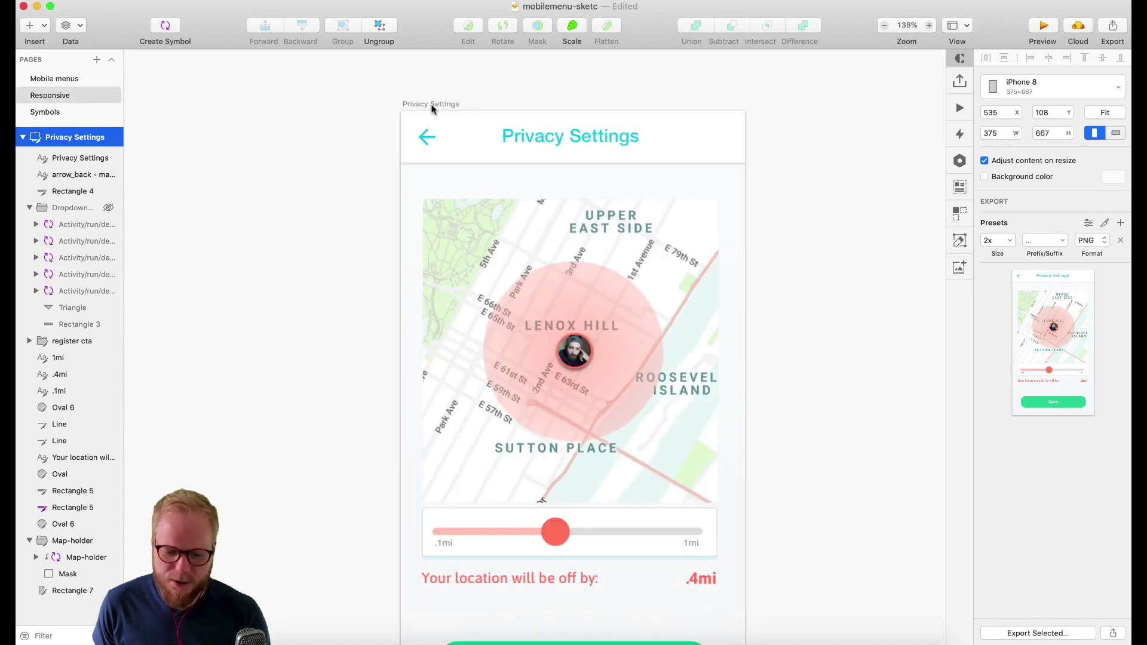
left_click(416, 168)
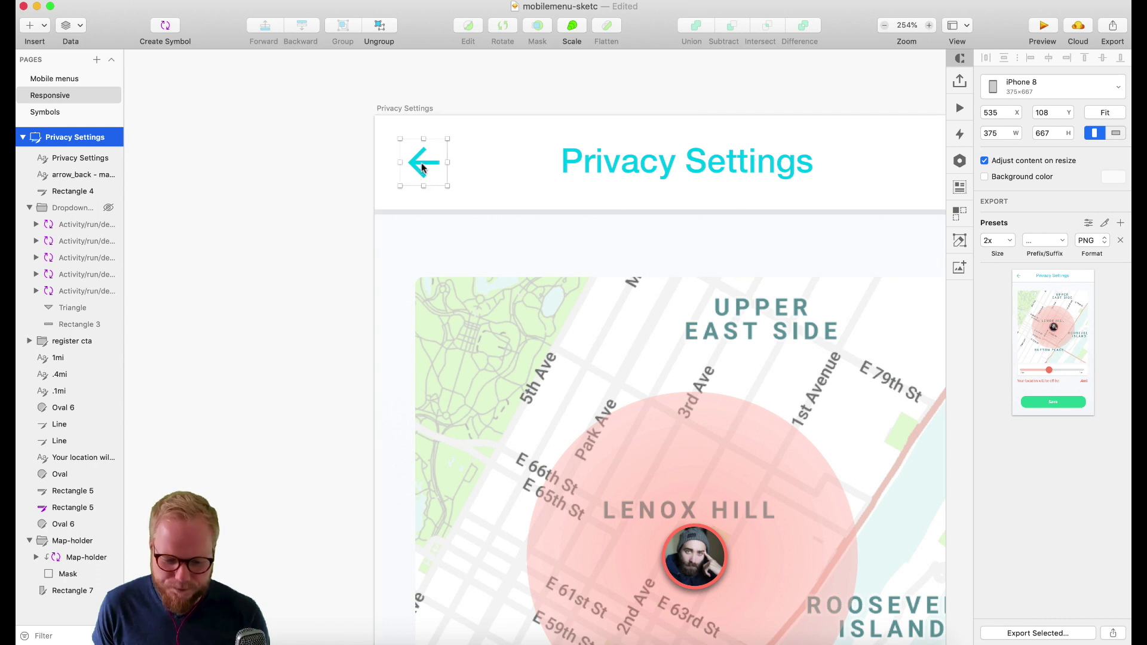
key("Right")
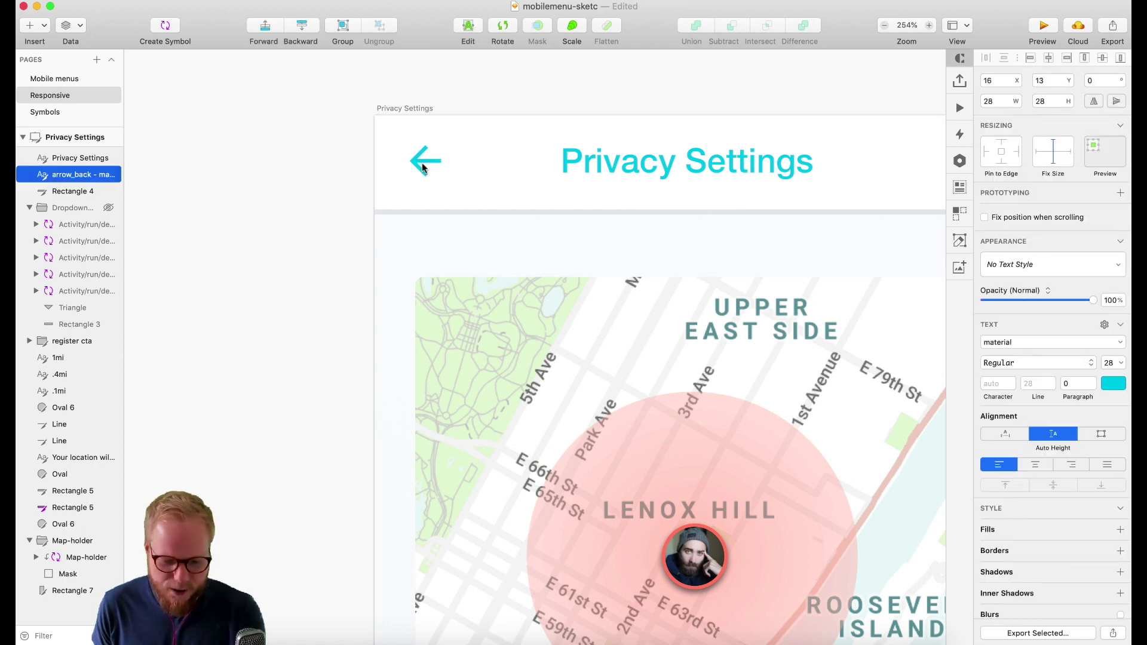
key("Up")
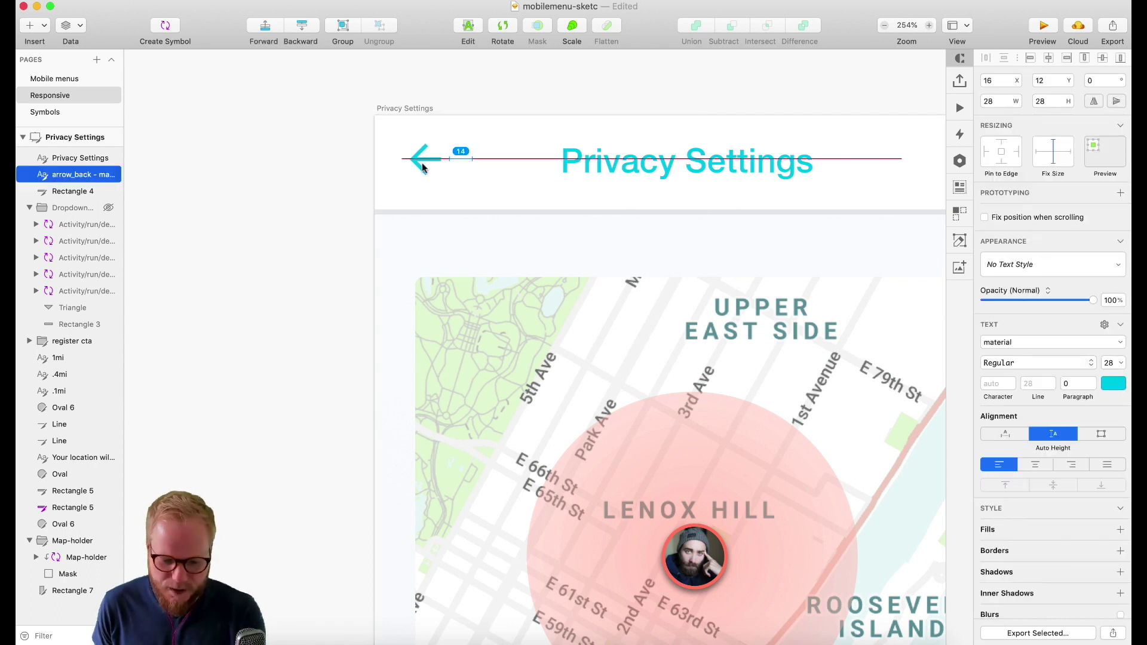
Give the back arrow a fixed width and height and pin it to the top edge
left_click(1053, 173)
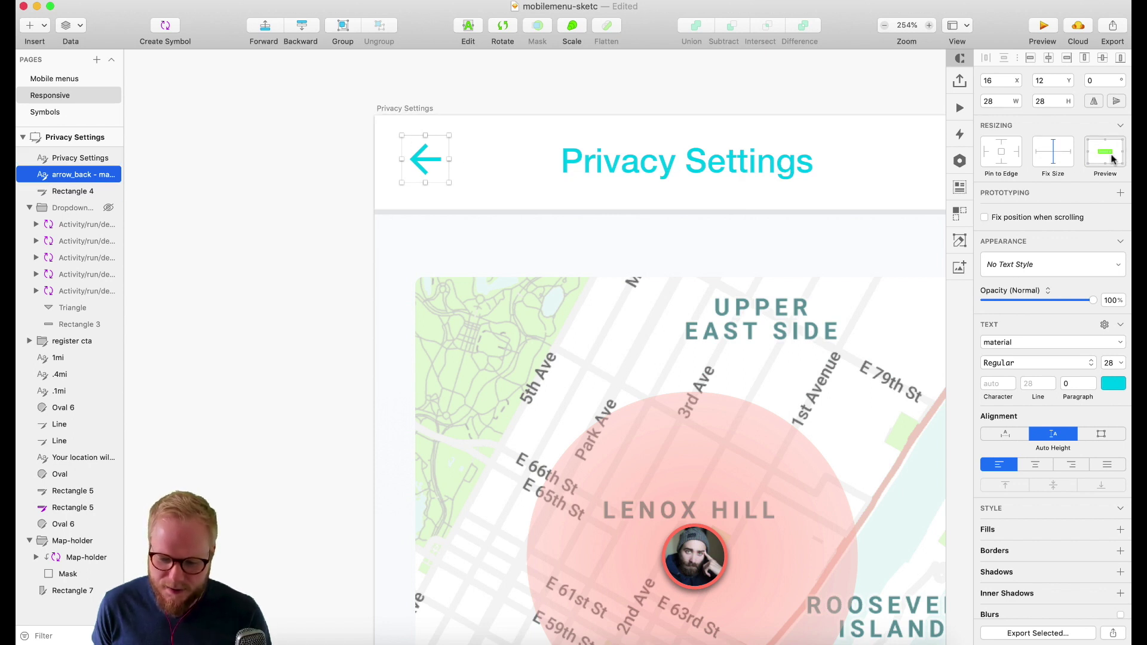
left_click(1055, 157)
left_click(1064, 152)
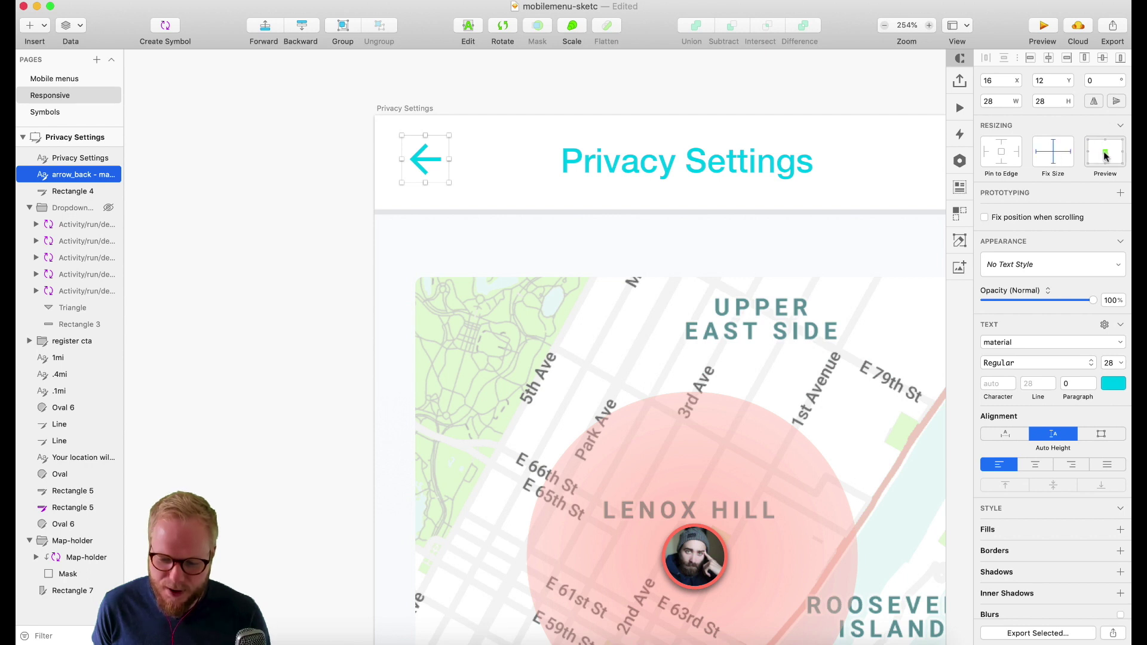
left_click(1001, 144)
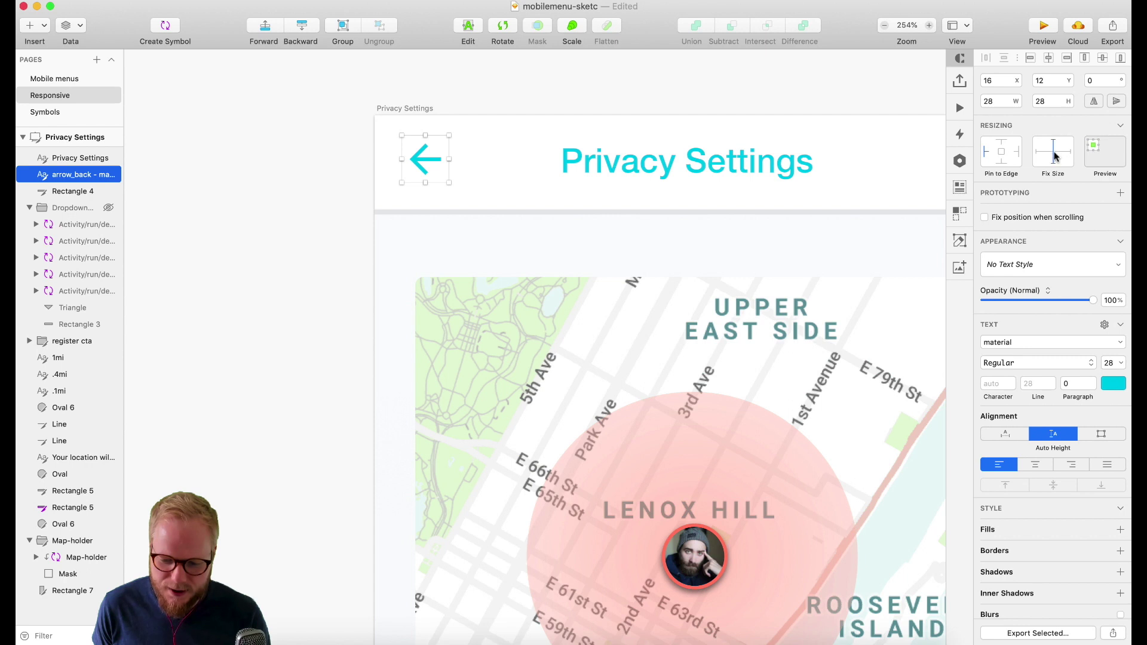
scroll(422, 235, "down", 10)
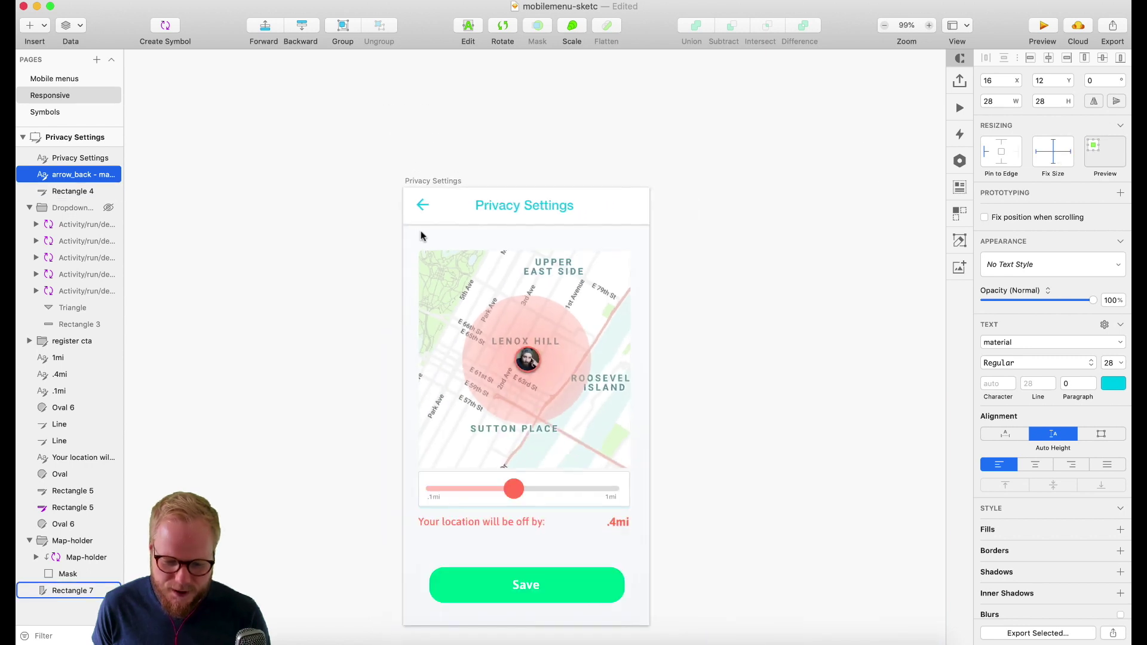
left_click(439, 157)
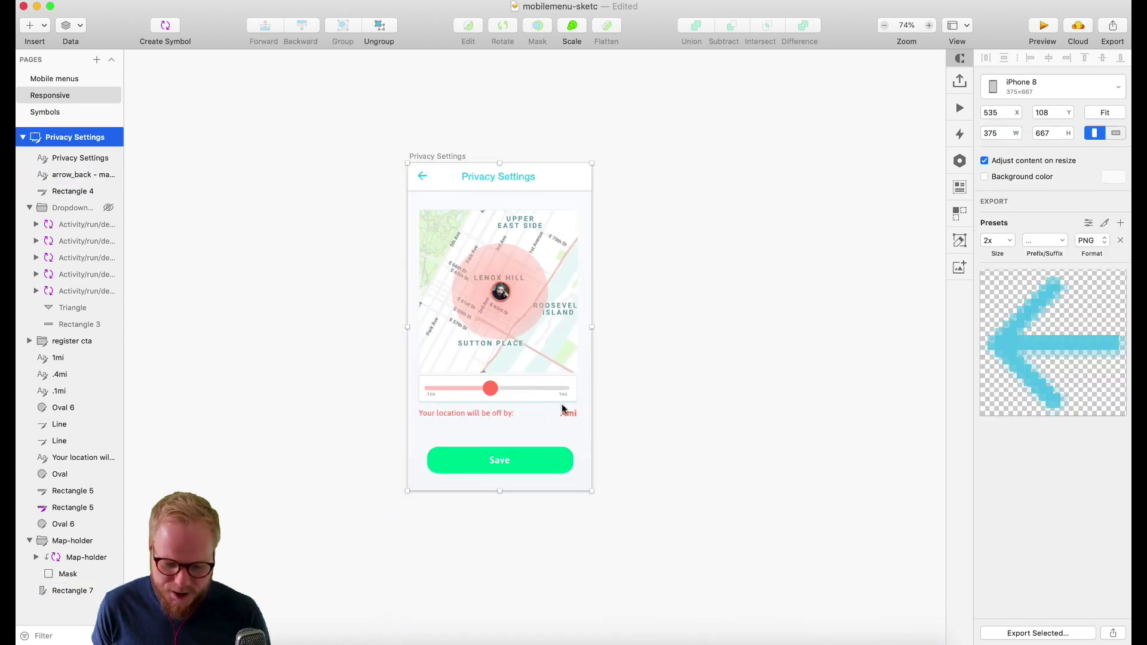
left_click_drag(593, 495, 715, 527)
key("super+z")
scroll(439, 144, "down", 5)
scroll(438, 144, "up", 5)
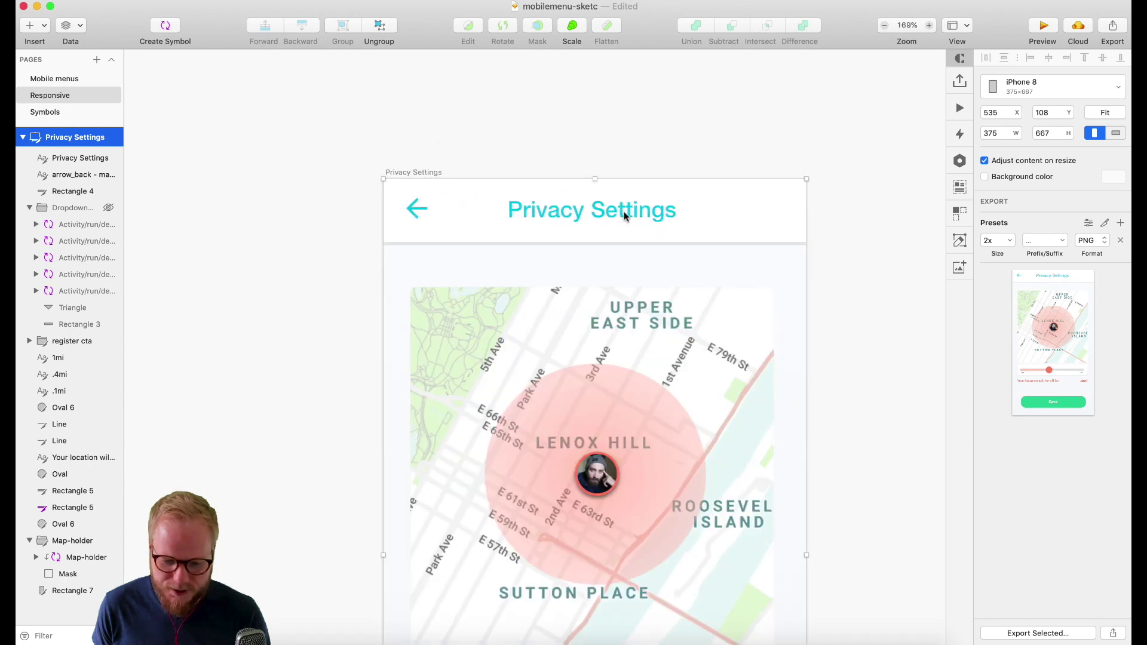
left_click(605, 213)
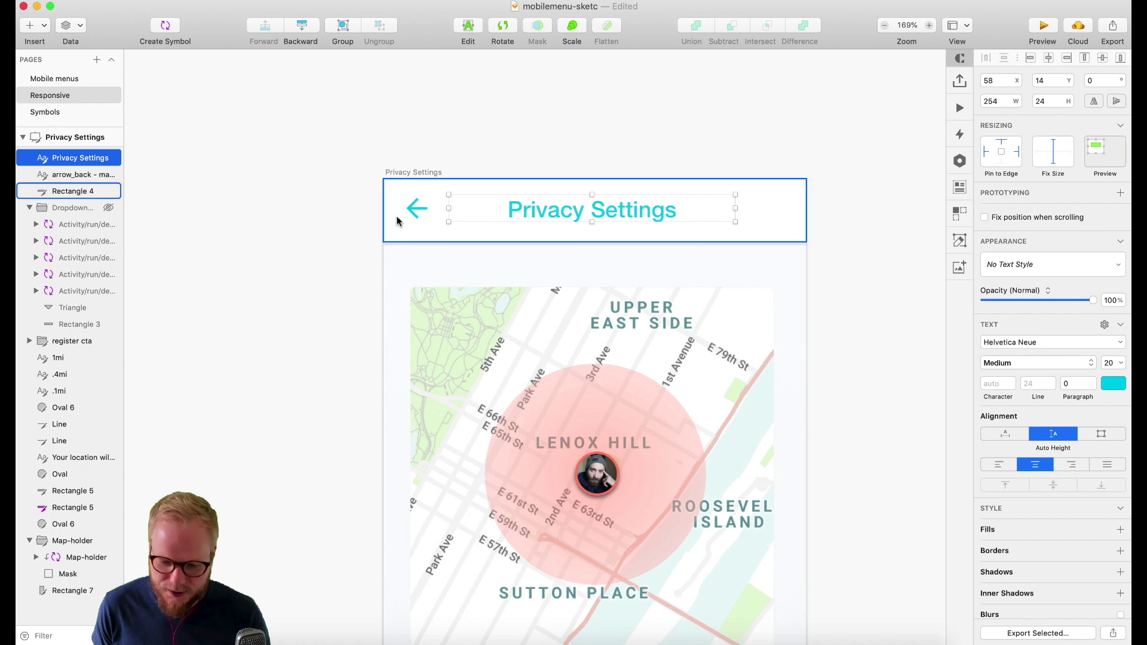
key("Tab")
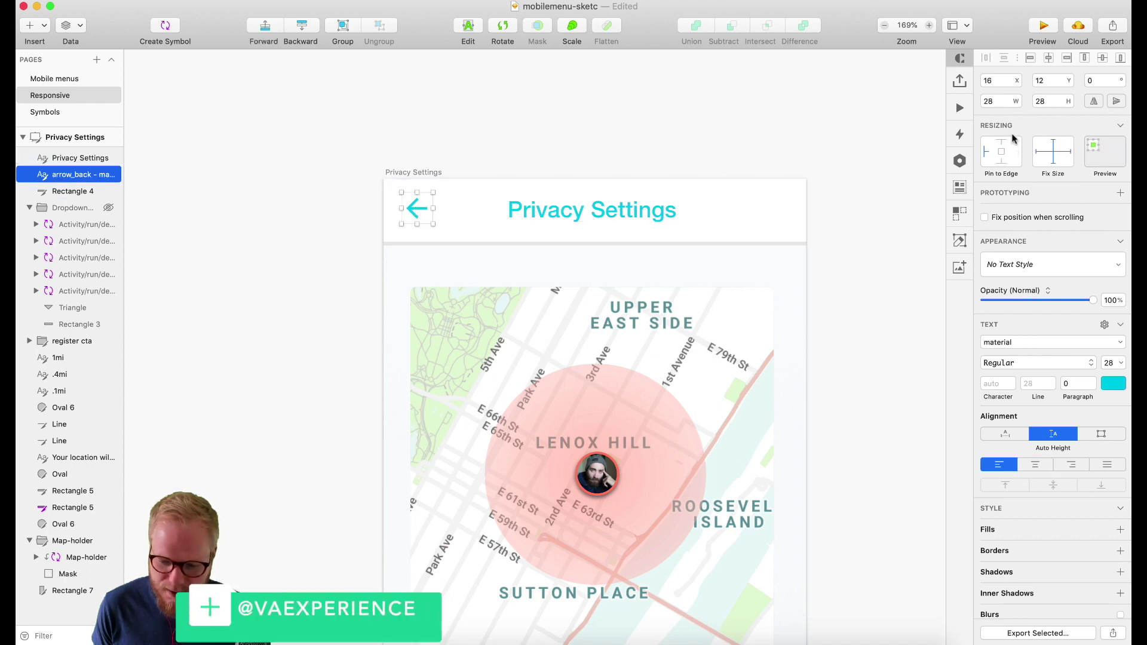
scroll(541, 341, "down", 5)
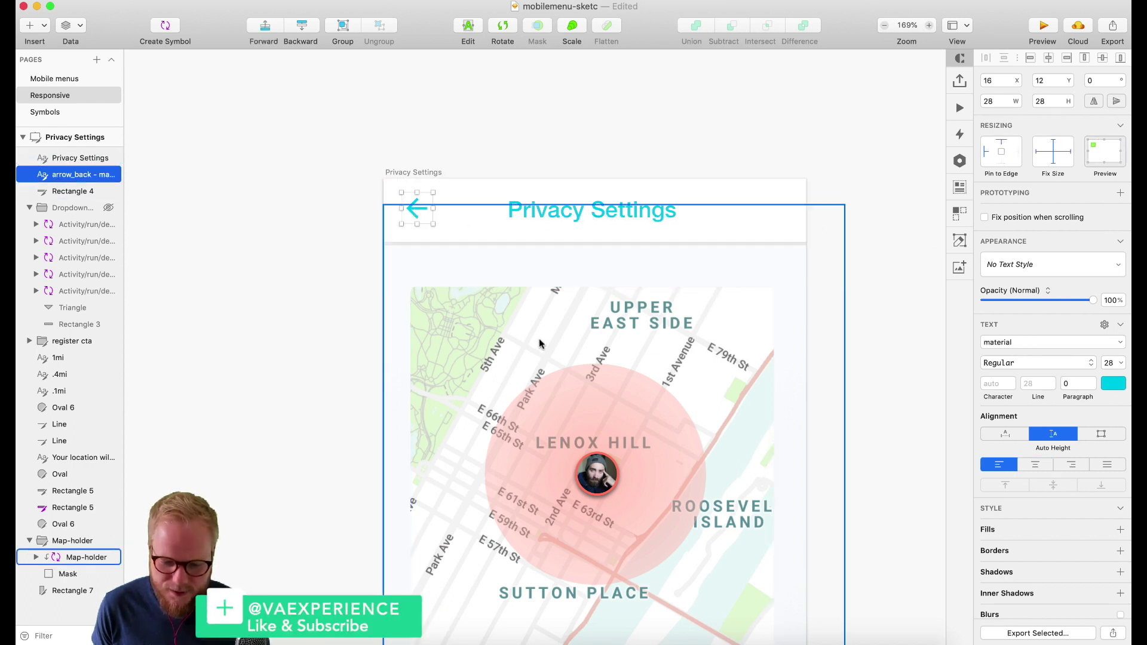
left_click(503, 251)
scroll(572, 411, "down", 3)
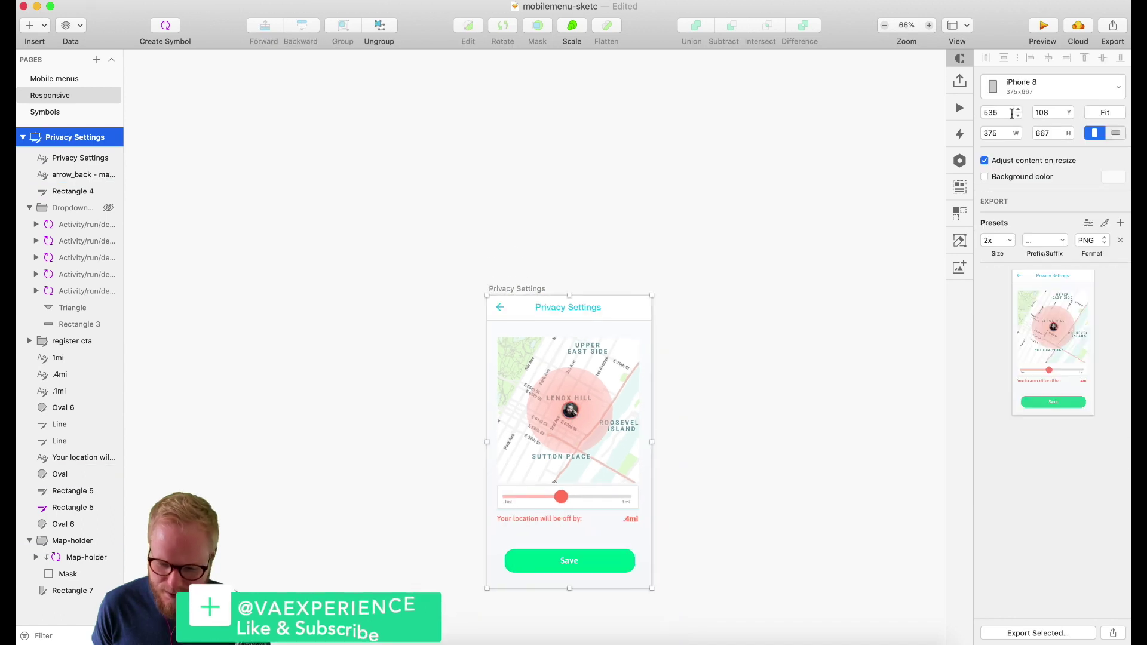
left_click(1088, 91)
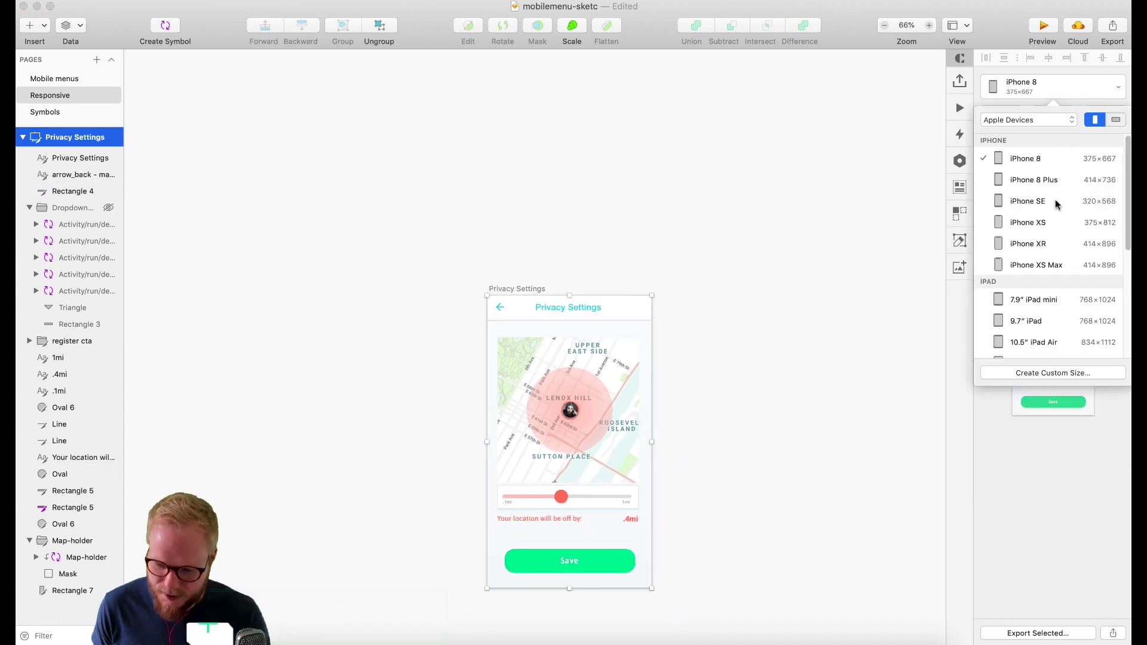
left_click(1044, 299)
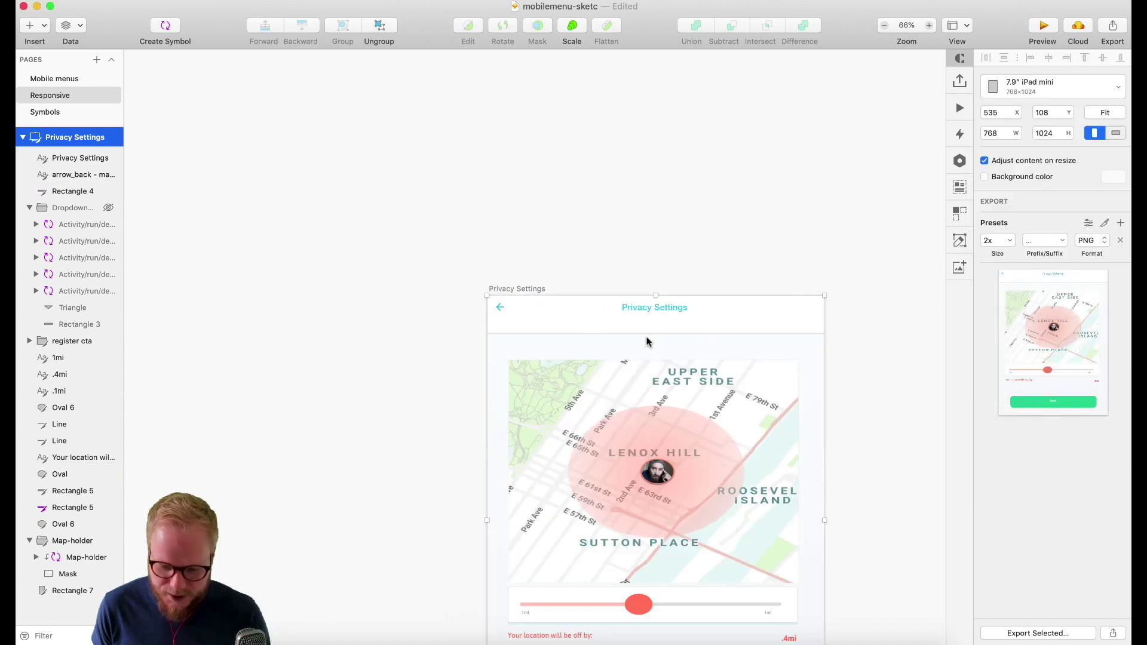
left_click(1047, 91)
left_click(1040, 160)
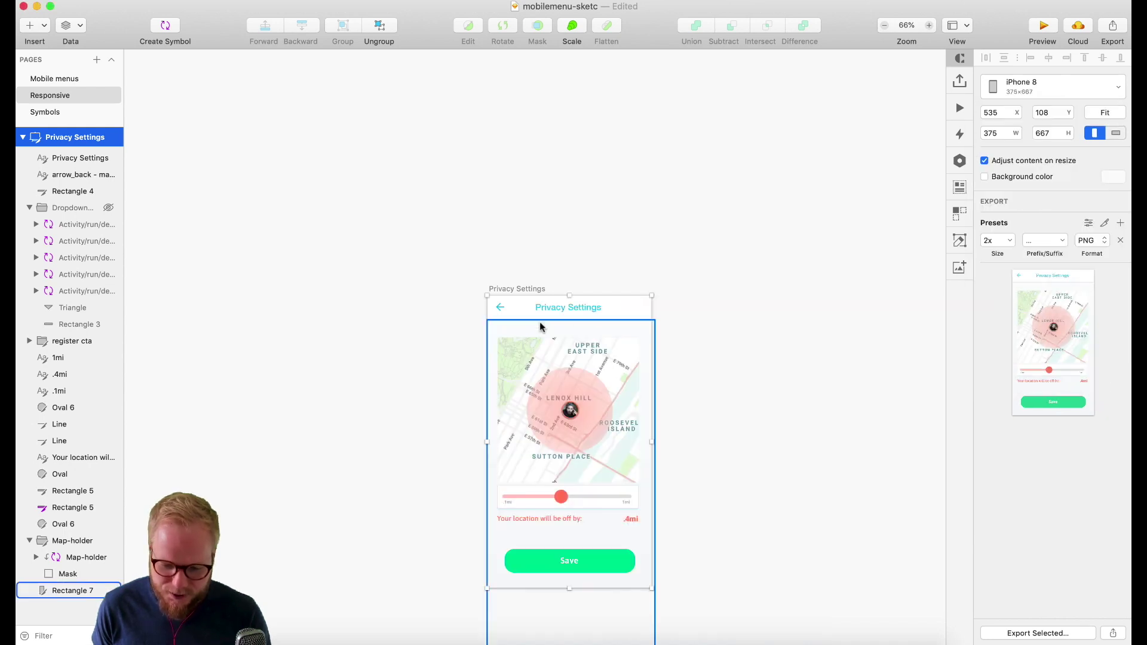
scroll(540, 326, "up", 3)
scroll(540, 326, "up", 3)
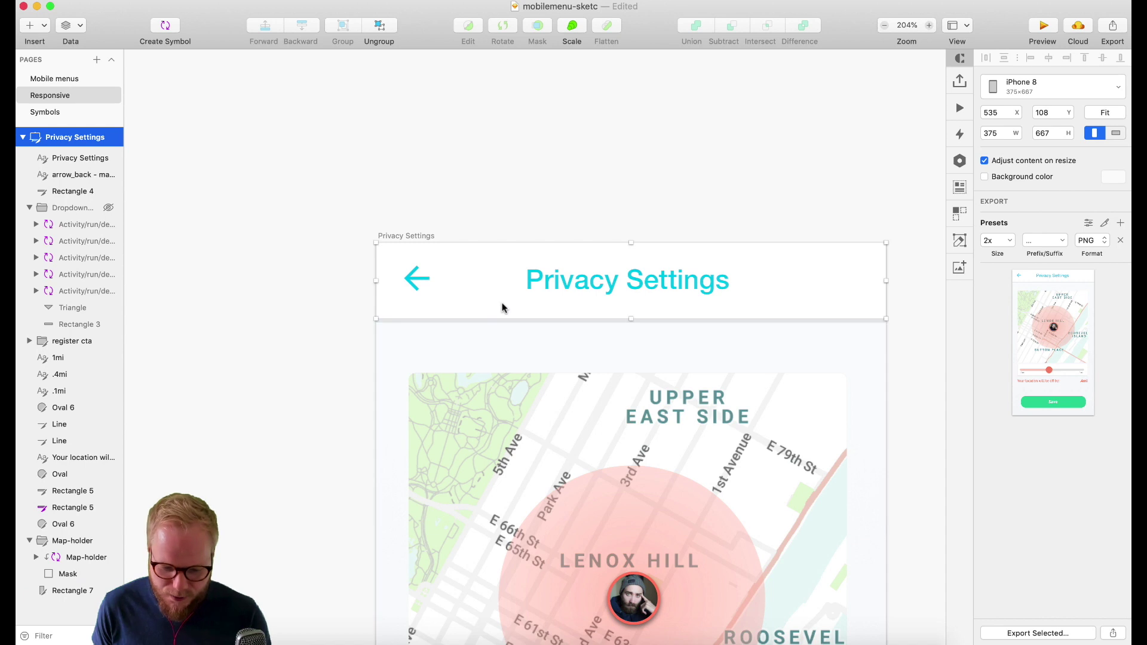
left_click(501, 308)
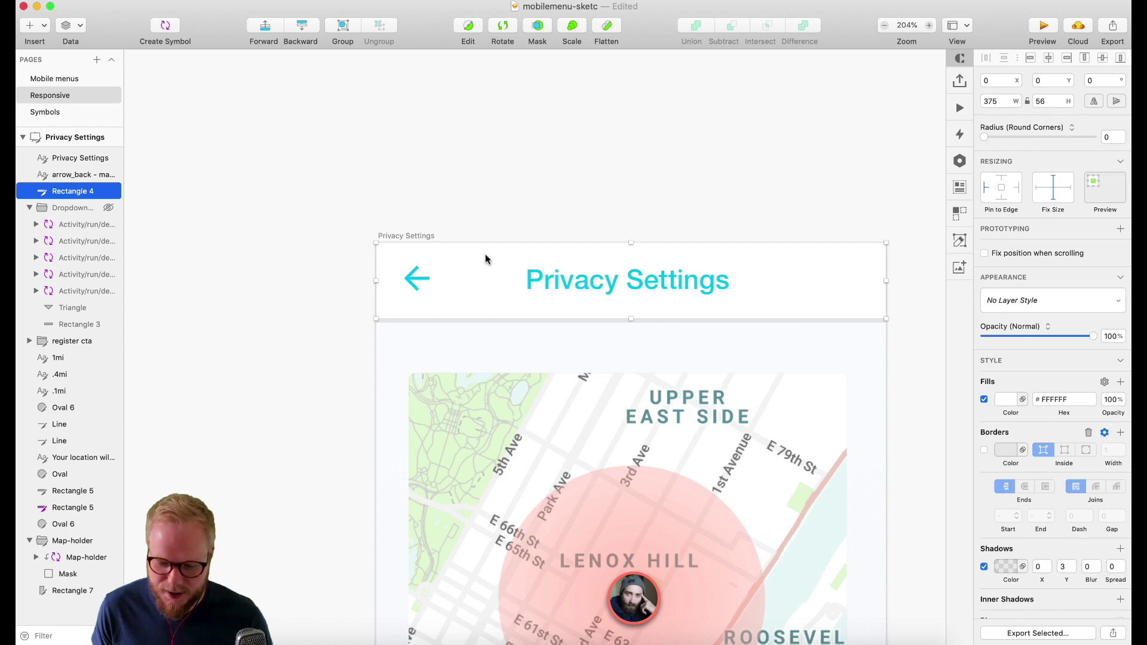
scroll(671, 277, "down", 10)
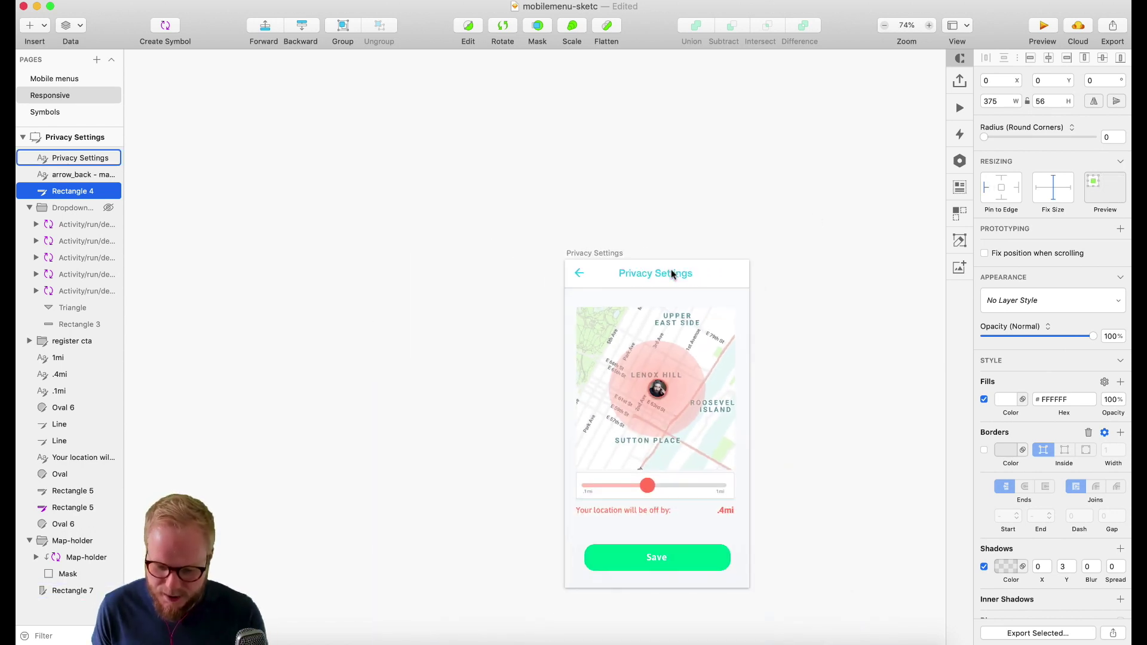
left_click(804, 219)
scroll(608, 292, "up", 3)
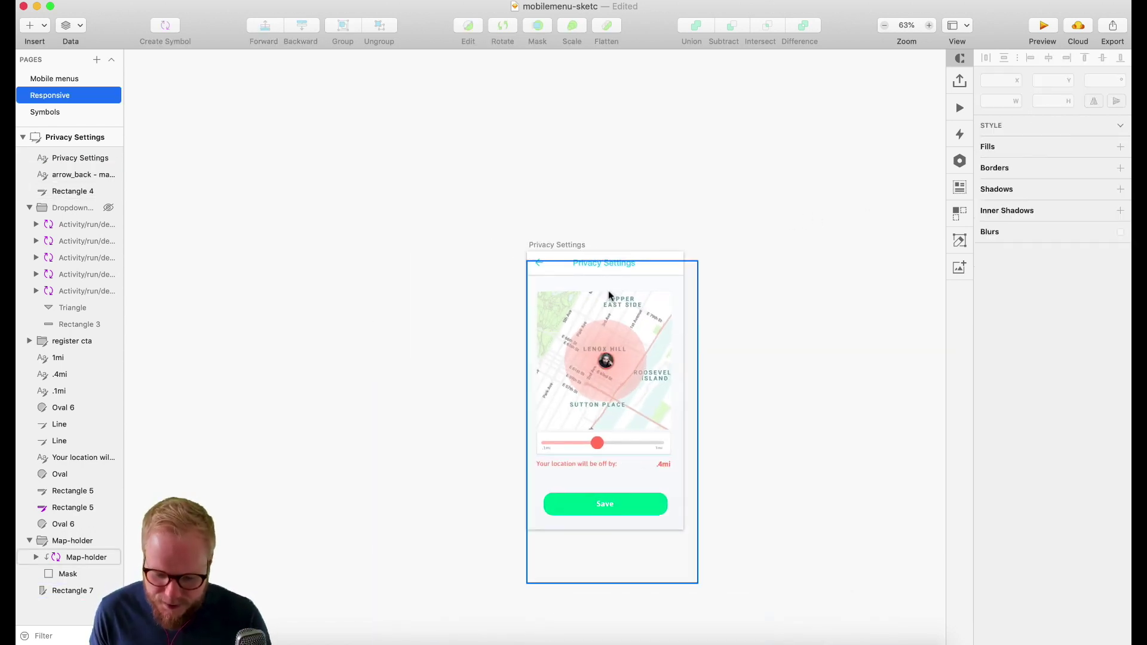
left_click(539, 234)
mouse_move(701, 413)
left_mouse_down()
mouse_move(787, 408)
mouse_move(673, 405)
mouse_move(737, 410)
mouse_move(700, 412)
left_mouse_up()
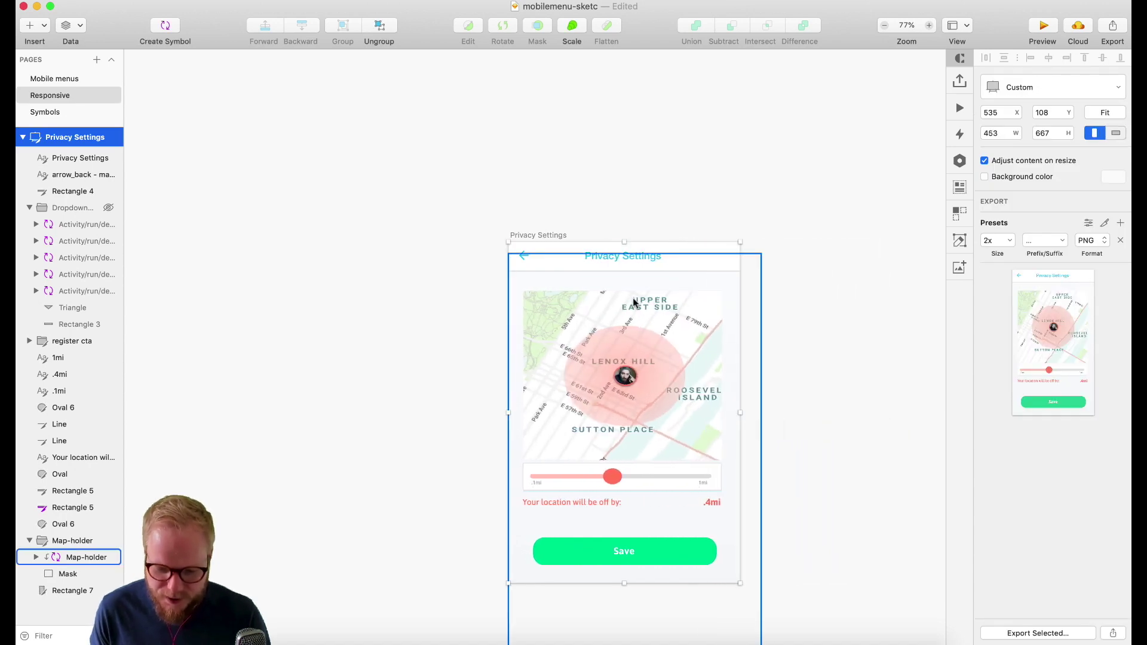
scroll(657, 472, "up", 2)
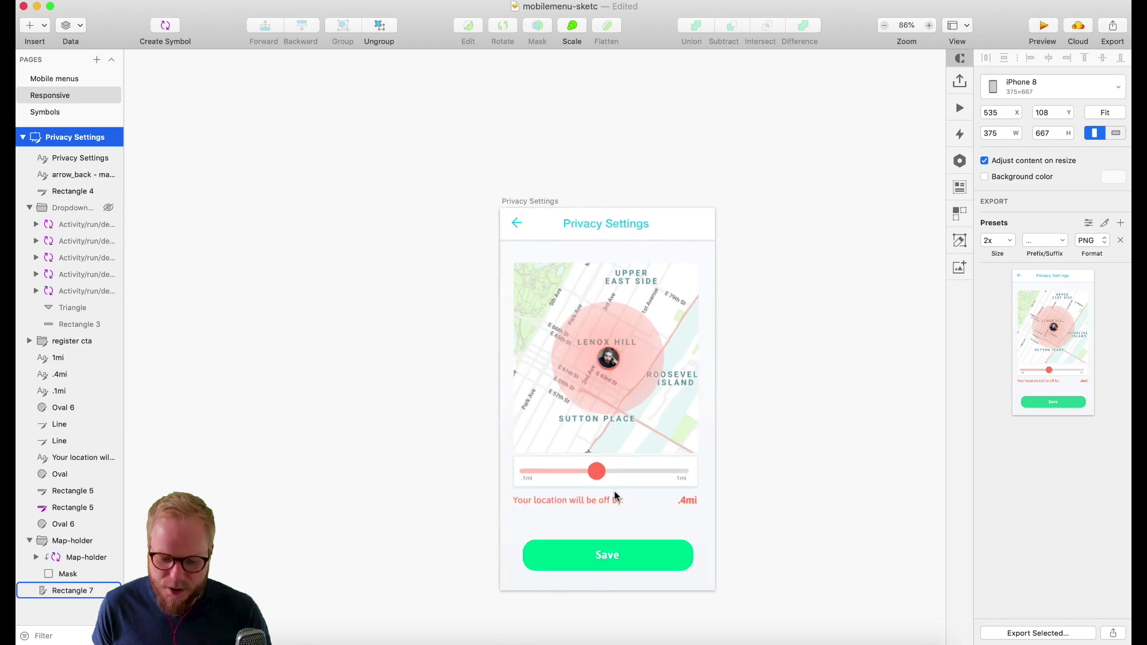
scroll(646, 458, "down", 2)
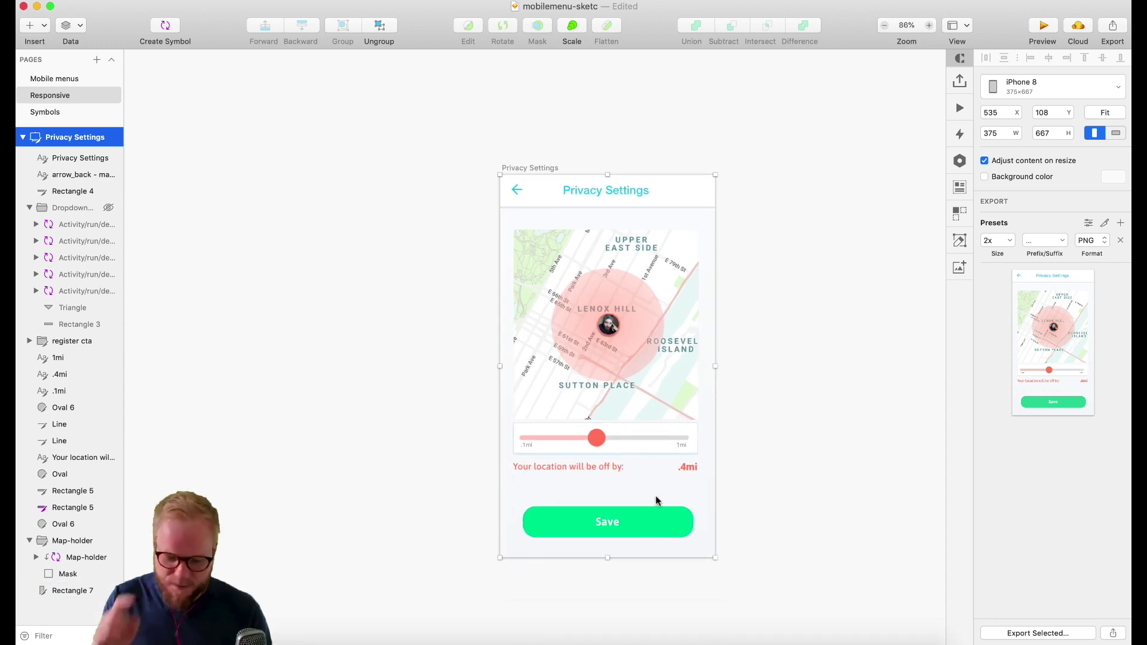
left_click(663, 341)
left_click(779, 357)
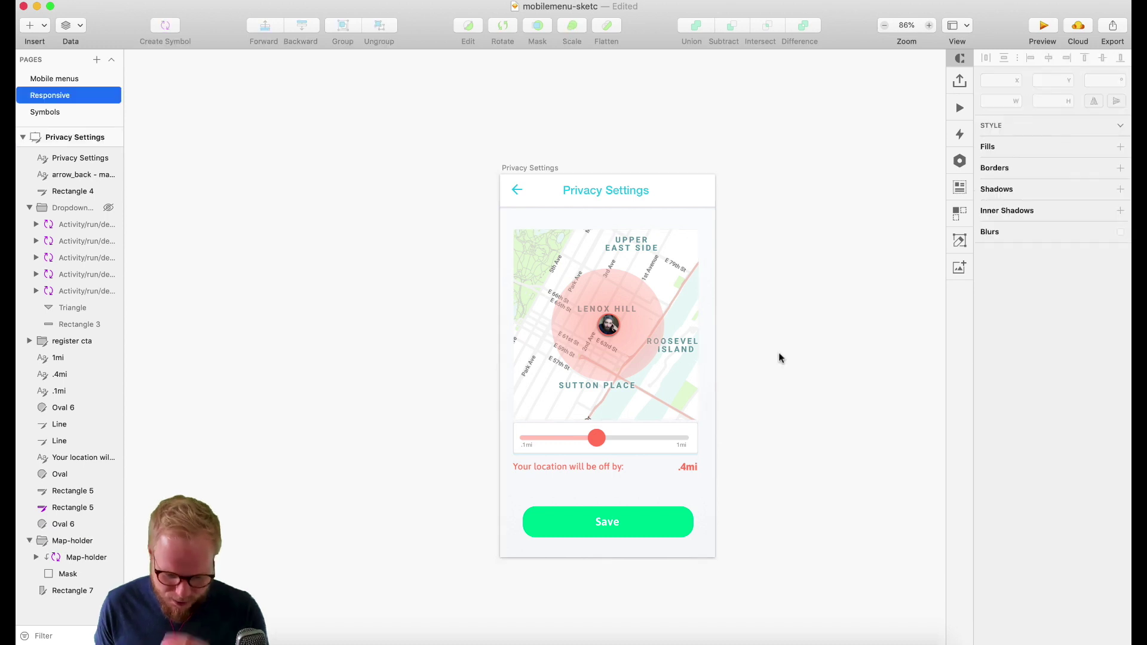
left_click(609, 287)
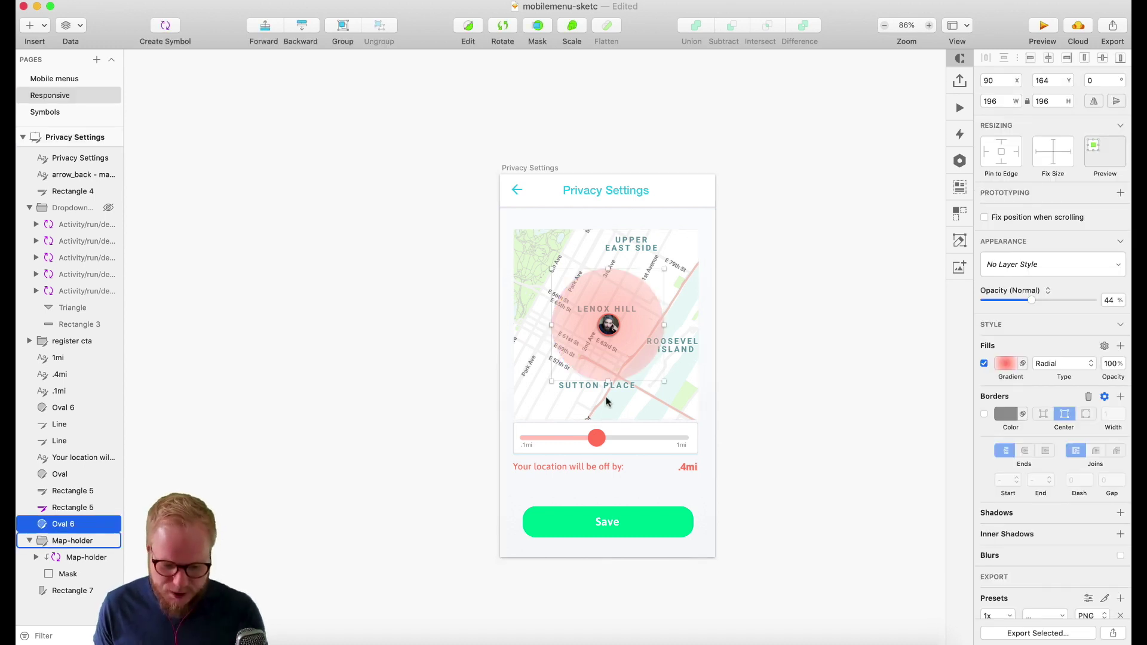
scroll(633, 520, "up", 5)
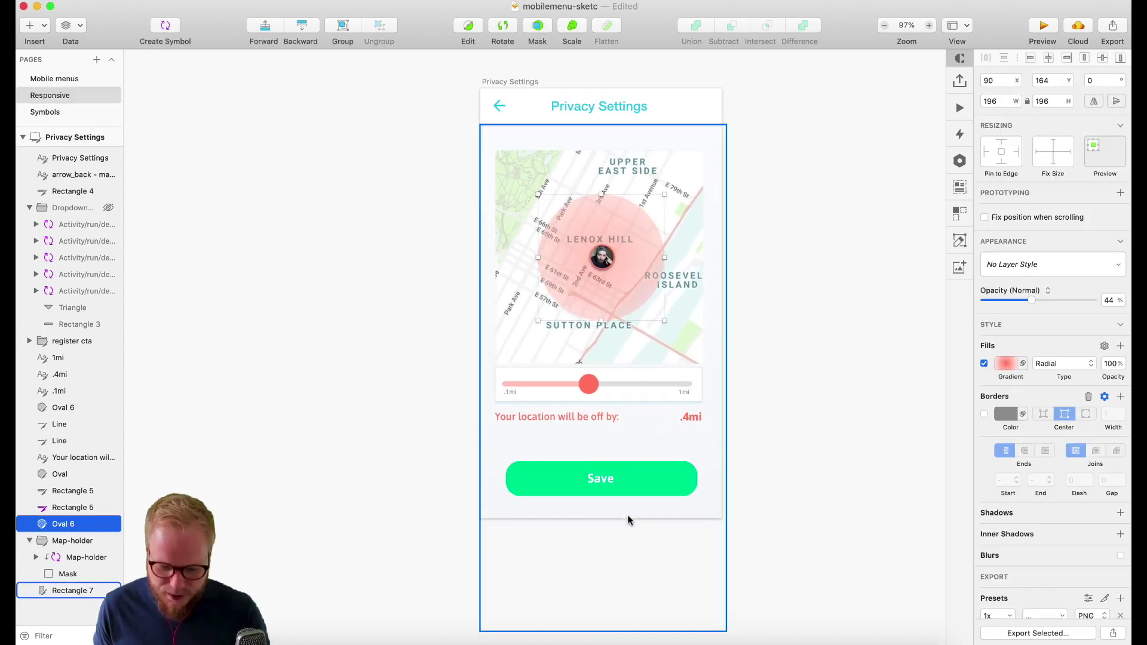
scroll(629, 518, "up", 5)
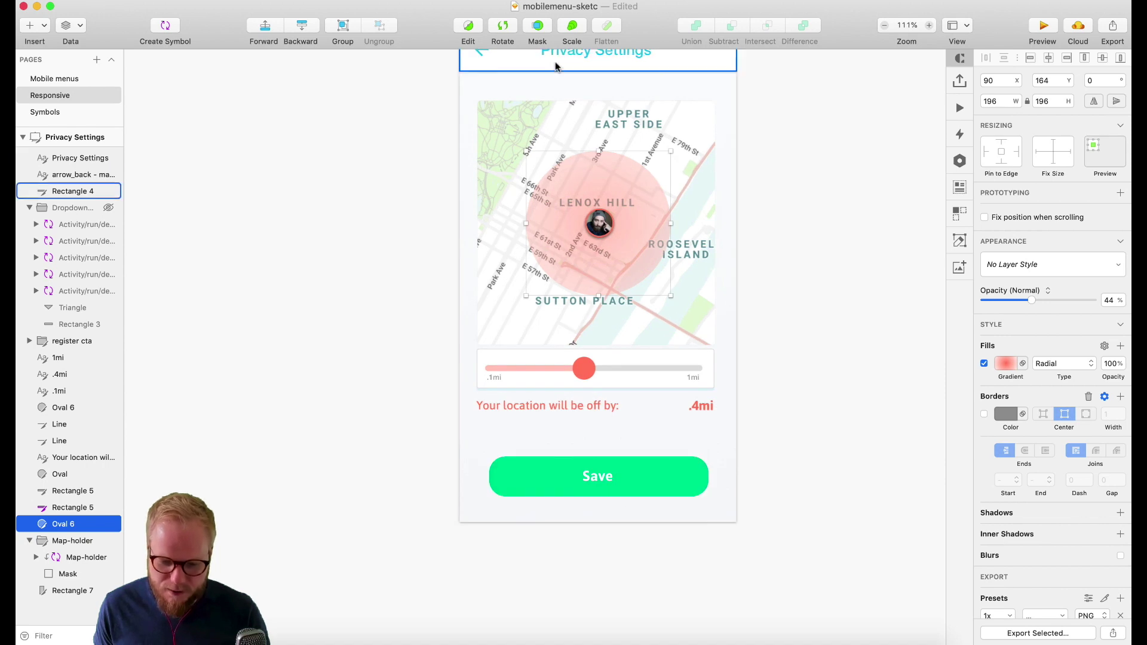
scroll(641, 486, "up", 5)
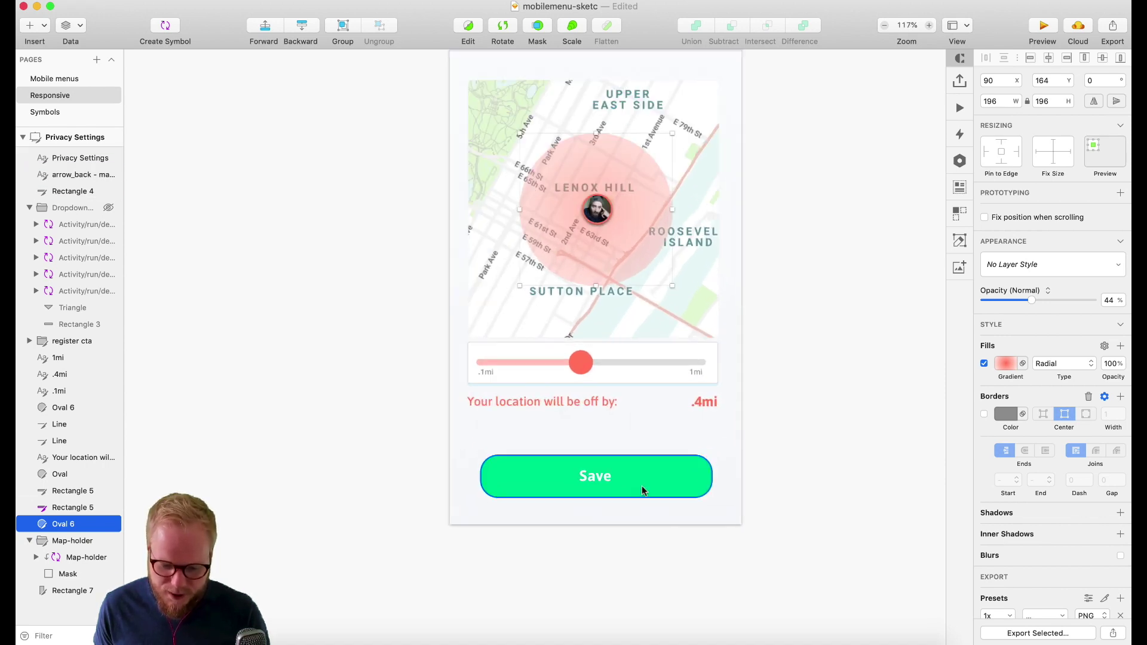
Select the Save label inside the button group, narrow its text box from both sides to 252, and centre it
left_click(675, 474)
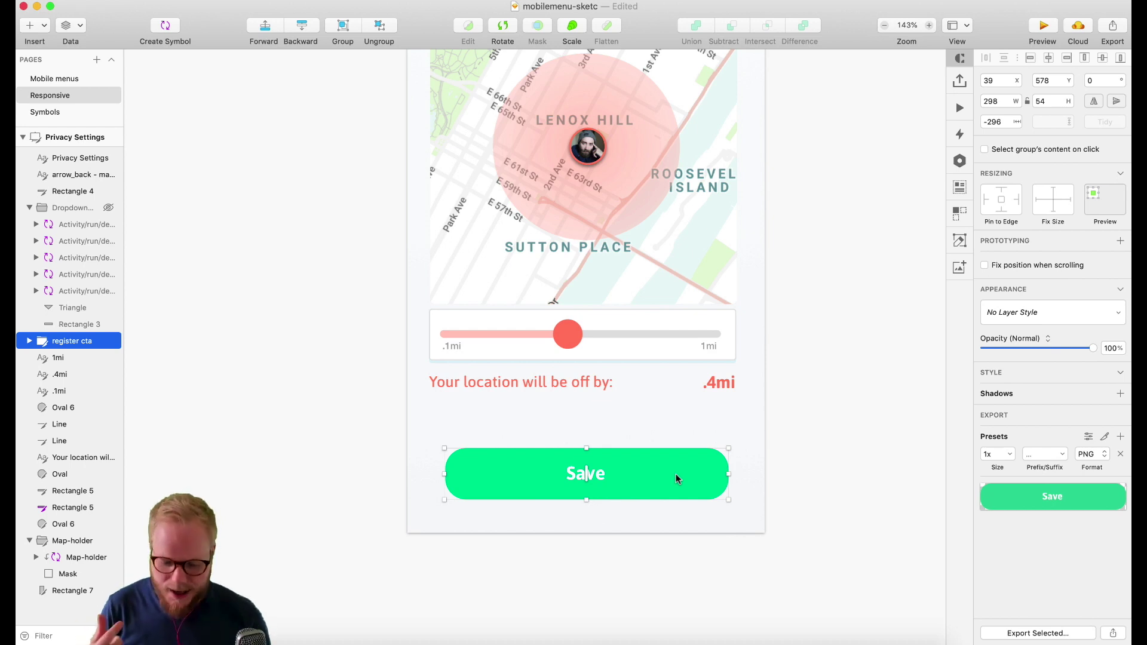
left_click(824, 469)
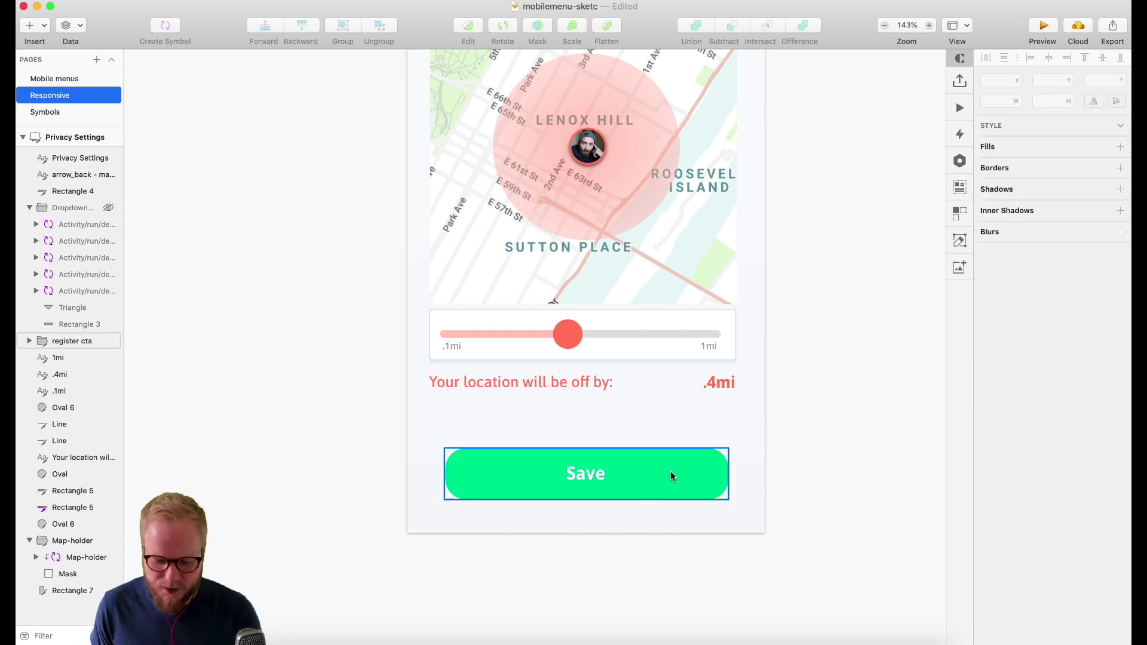
left_click(626, 475)
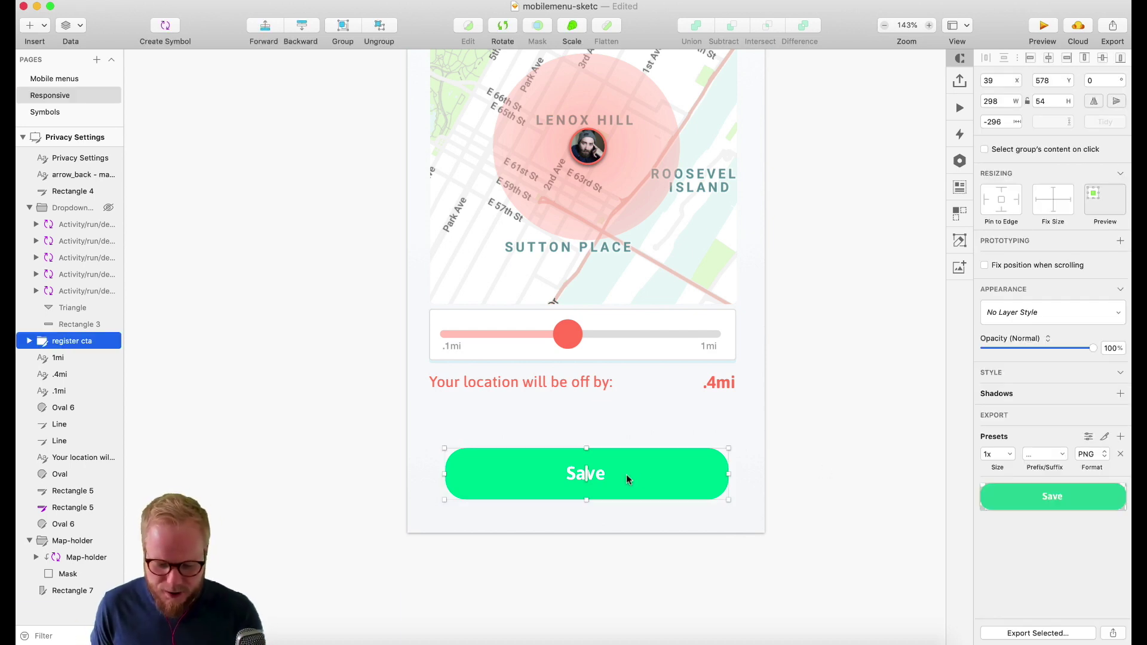
left_click(29, 340)
left_click(66, 358)
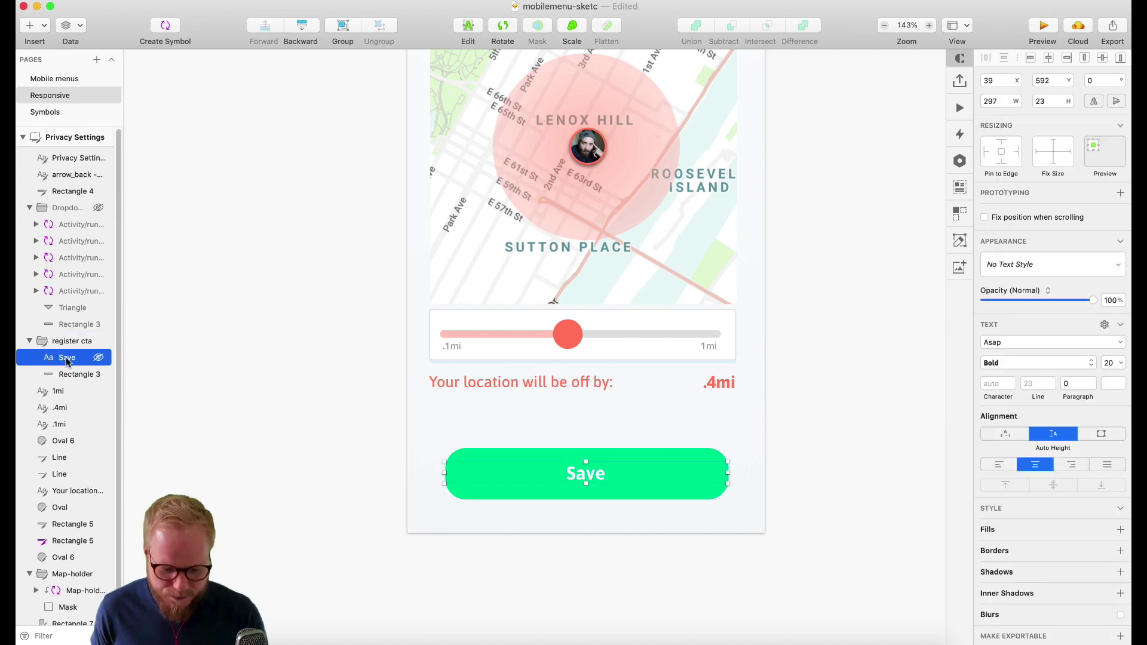
scroll(636, 494, "up", 3)
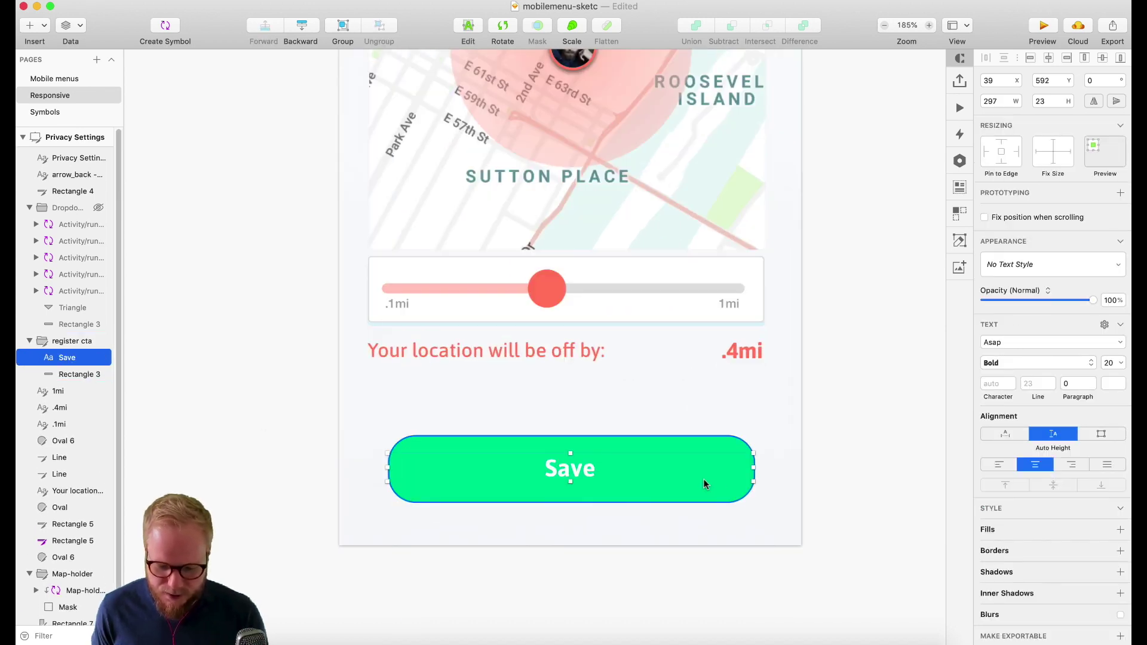
left_click_drag(750, 469, 724, 469)
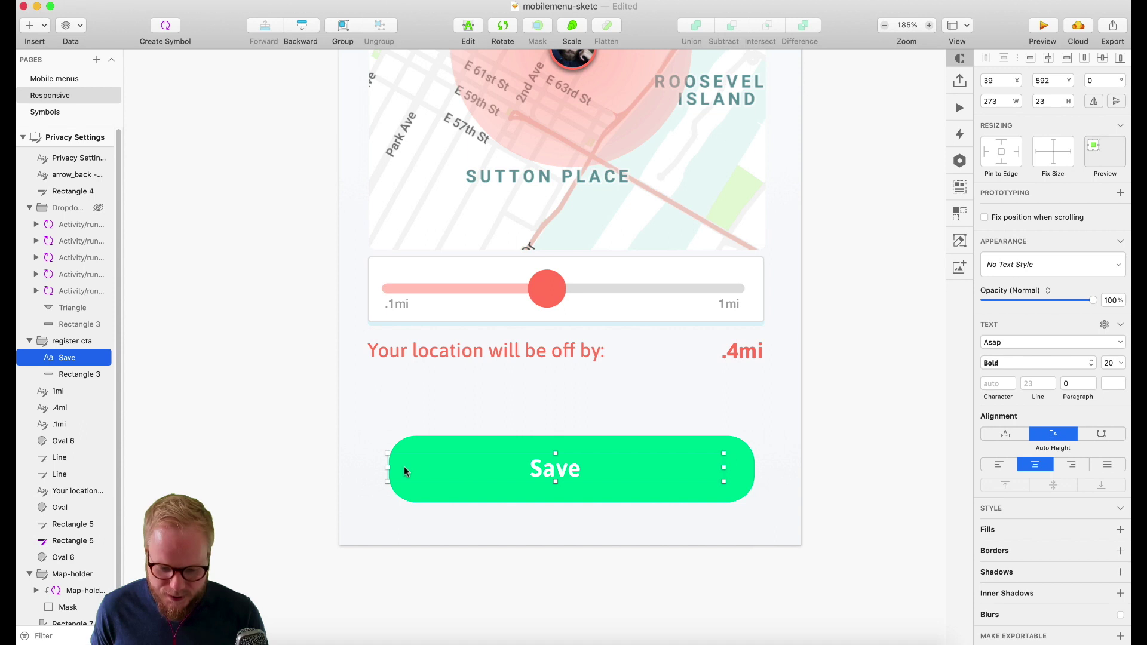
left_click_drag(404, 471, 414, 470)
left_click_drag(583, 469, 593, 466)
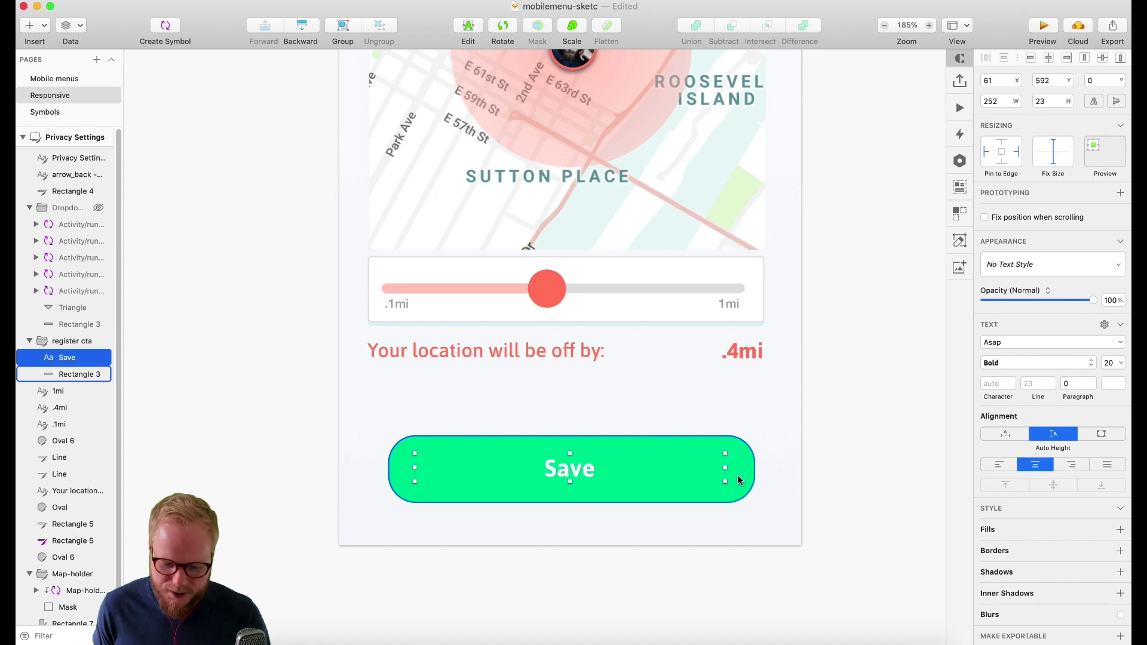
Resize the Save button group to 321×54, aligned with the map card's width
left_click(872, 476)
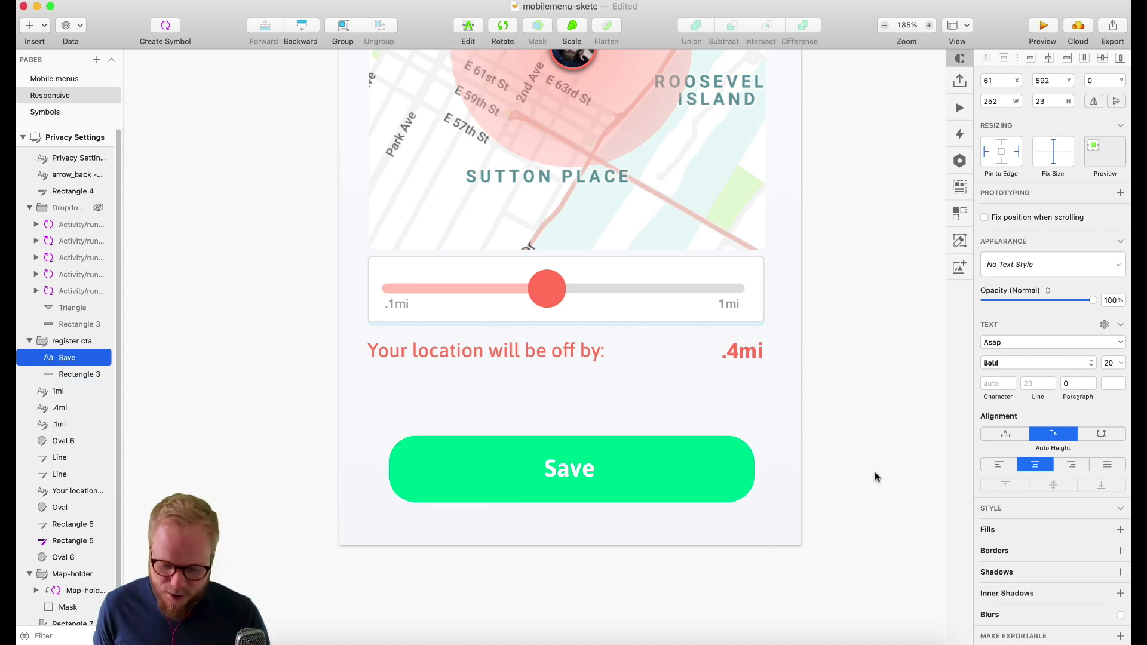
left_click(779, 474)
left_click(691, 472)
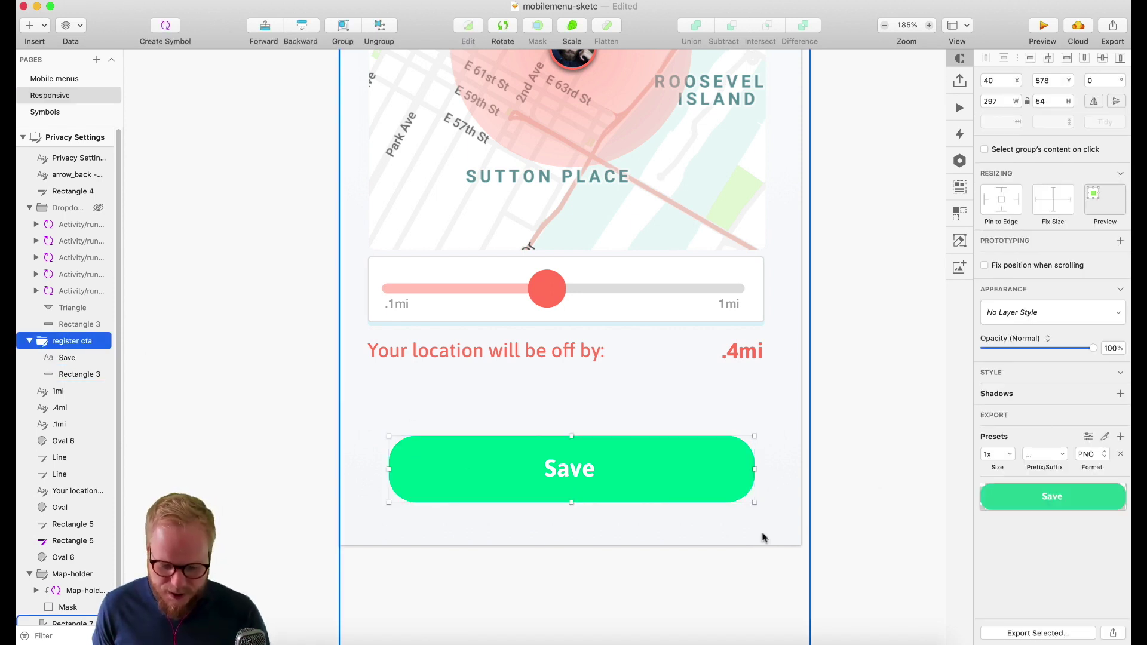
left_click_drag(755, 505, 688, 505)
left_click_drag(657, 492, 765, 506)
Select the Privacy Settings artboard and stretch it to preview how the content adapts
scroll(840, 477, "down", 5)
scroll(840, 476, "right", 5)
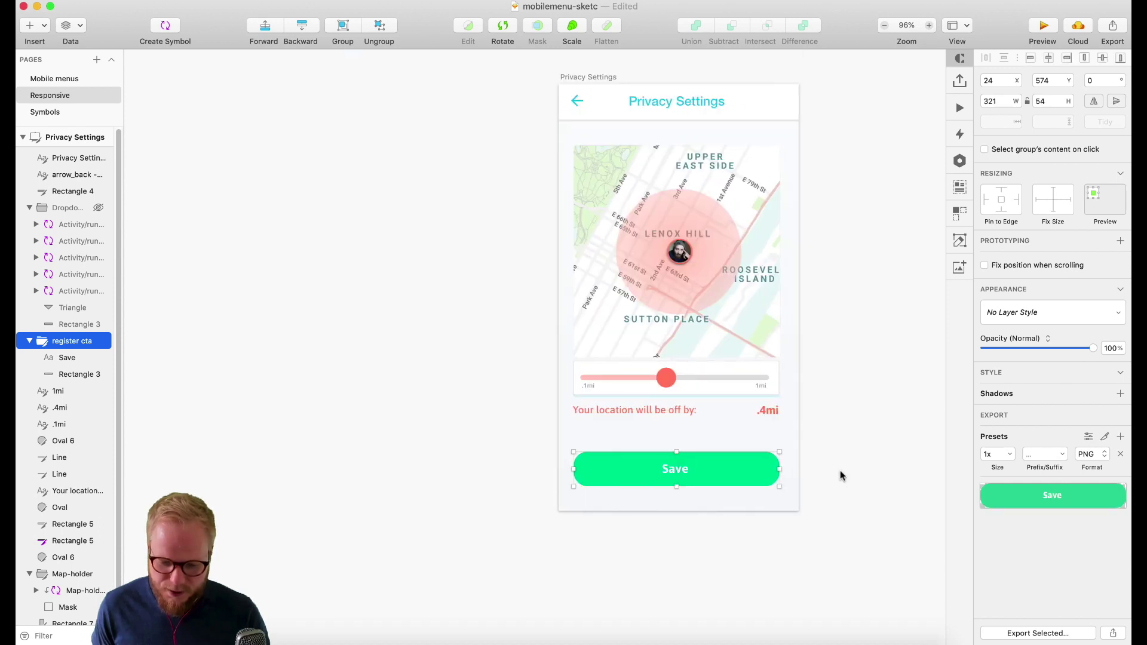
left_click(447, 78)
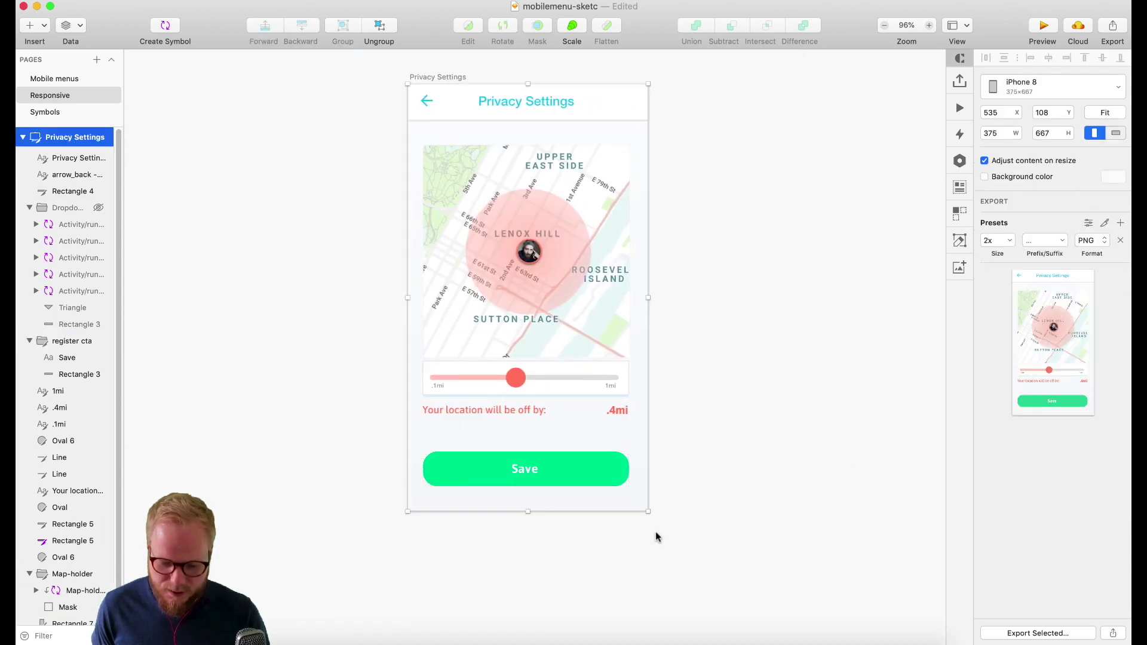
mouse_move(649, 510)
left_mouse_down()
mouse_move(929, 606)
mouse_move(889, 586)
mouse_move(732, 546)
mouse_move(938, 621)
mouse_move(663, 500)
left_mouse_up()
Undo the artboard stretch and give the Save button group a fixed height
left_click(555, 523)
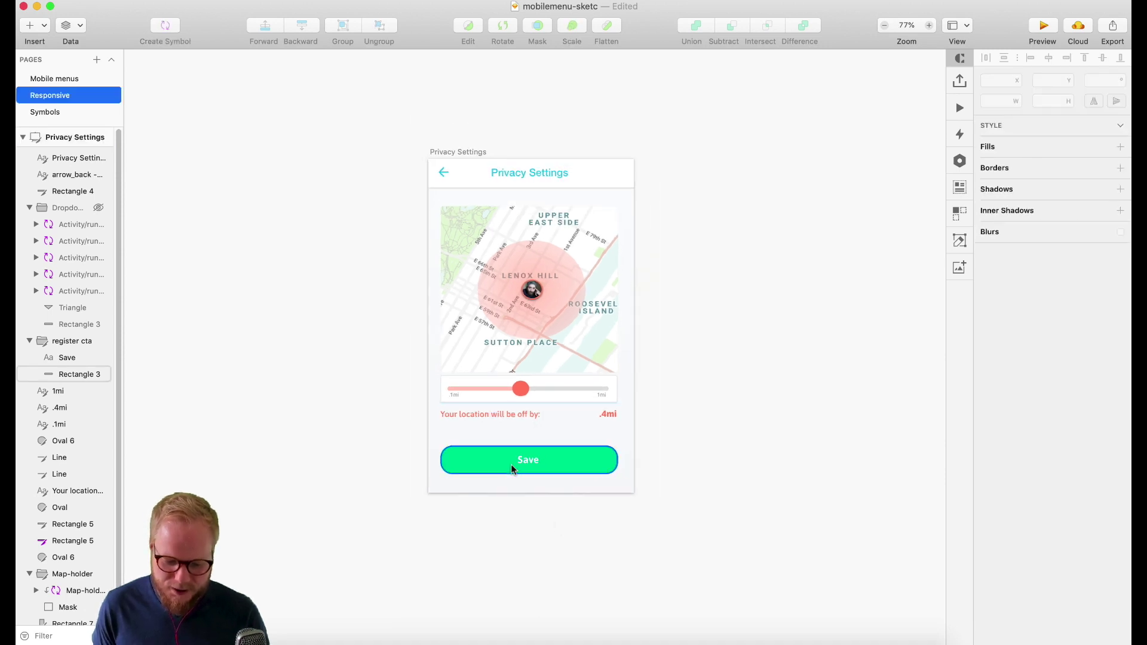
scroll(512, 471, "up", 3)
scroll(511, 468, "up", 2)
left_click(535, 459)
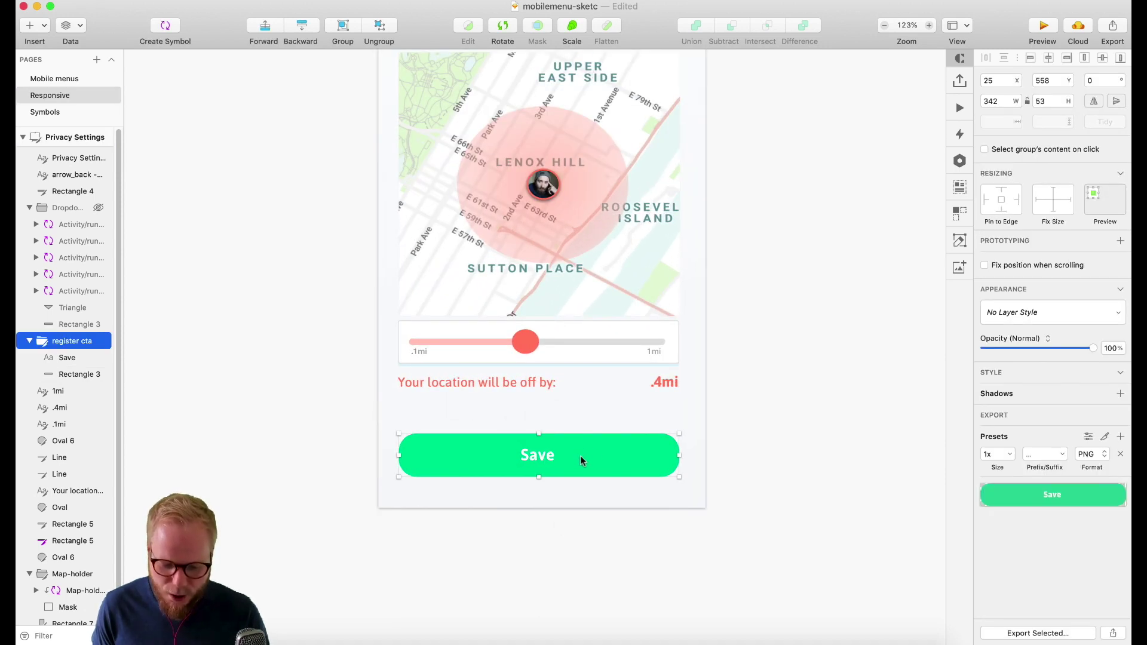
key("super+z")
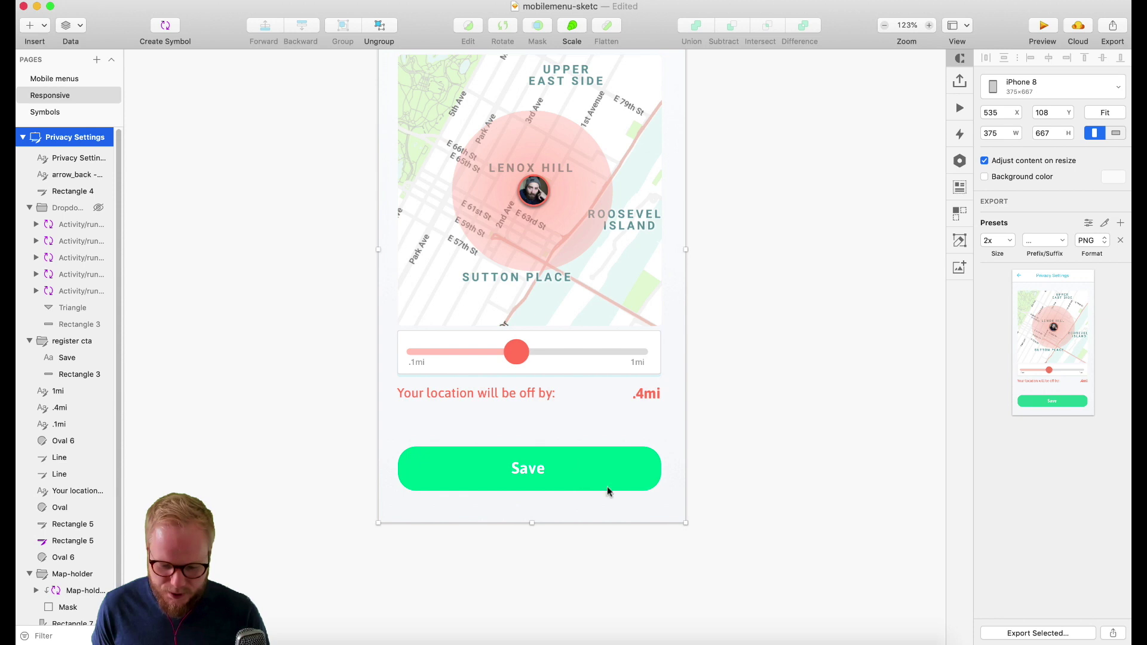
left_click(680, 498)
left_click(498, 456)
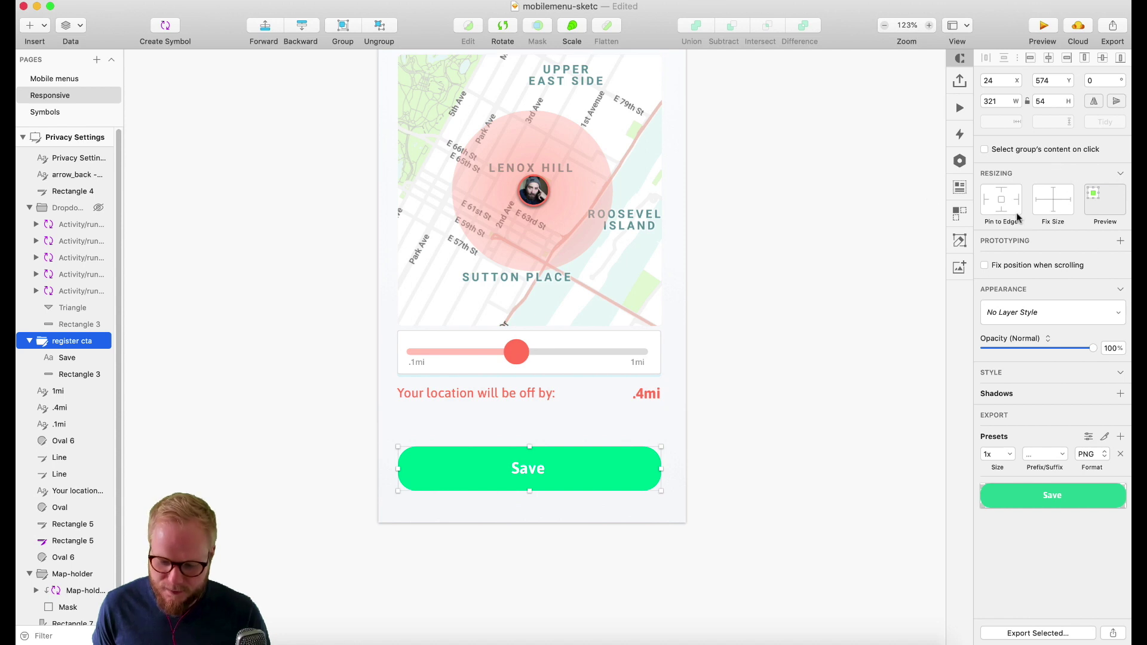
left_click(1054, 196)
Enlarge the artboard to test the fixed height, then undo back to 375×667
scroll(770, 450, "down", 3)
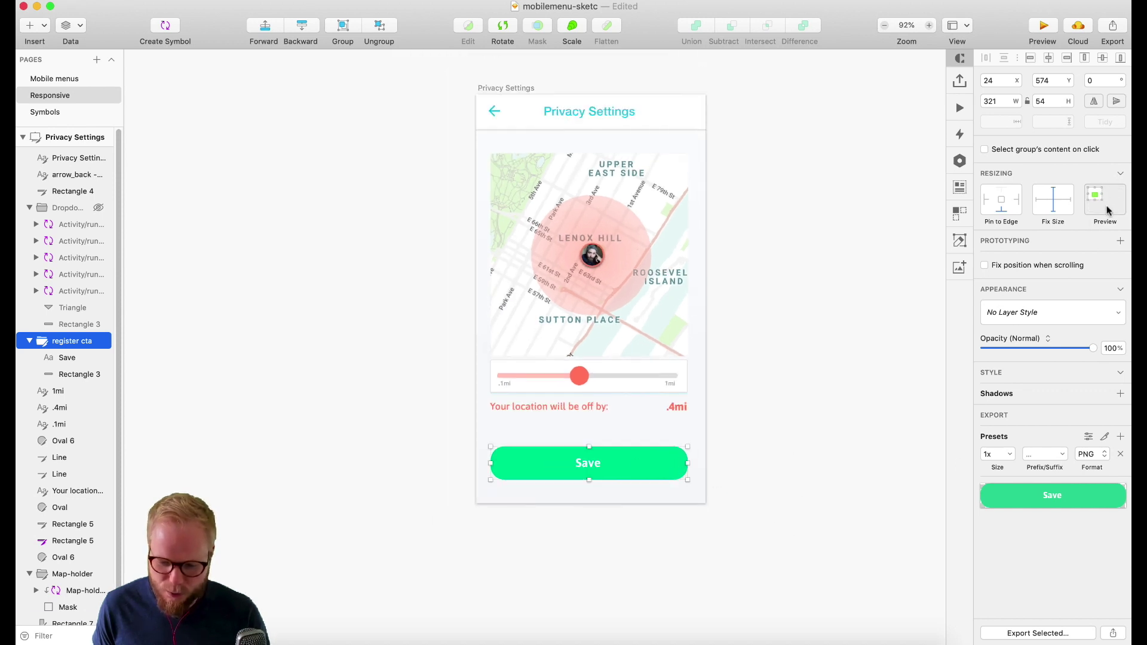
left_click(500, 88)
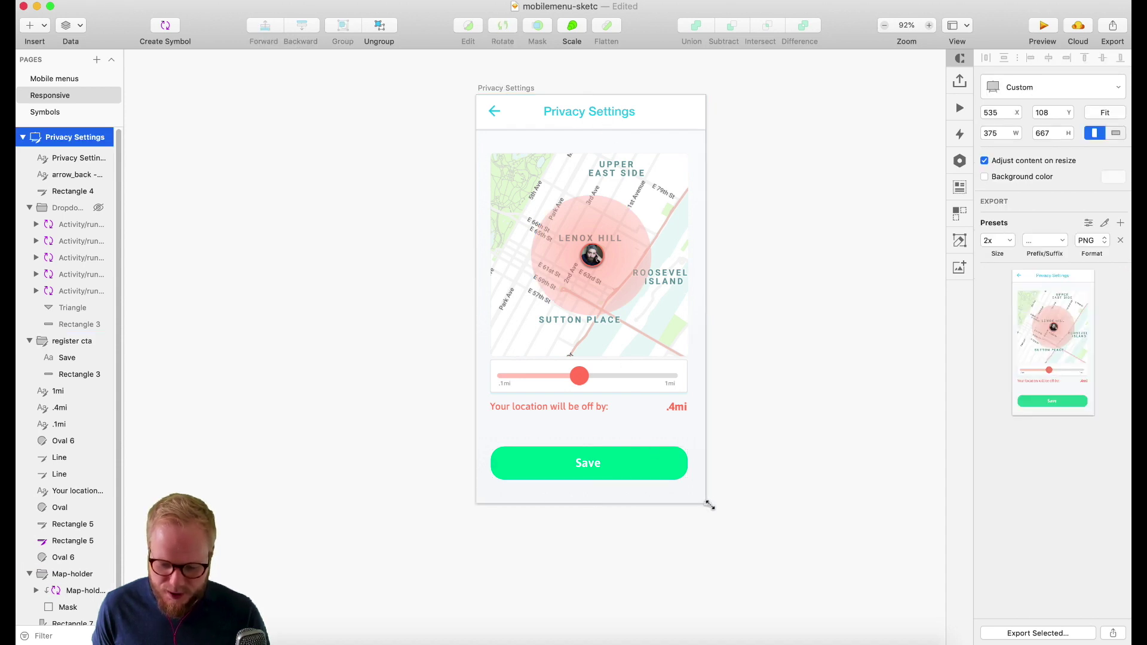
left_click_drag(708, 506, 754, 575)
key("super+z")
Widen the artboard slightly to 398, then undo the width change
scroll(621, 358, "up", 3)
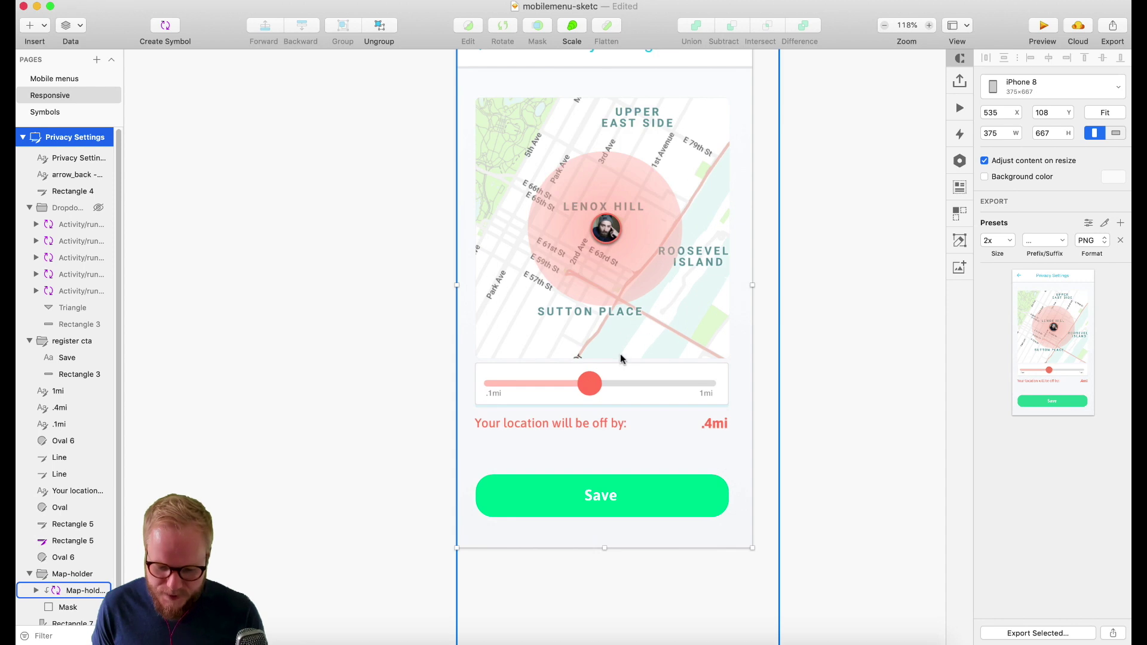
scroll(620, 358, "down", 2)
scroll(632, 294, "up", 4)
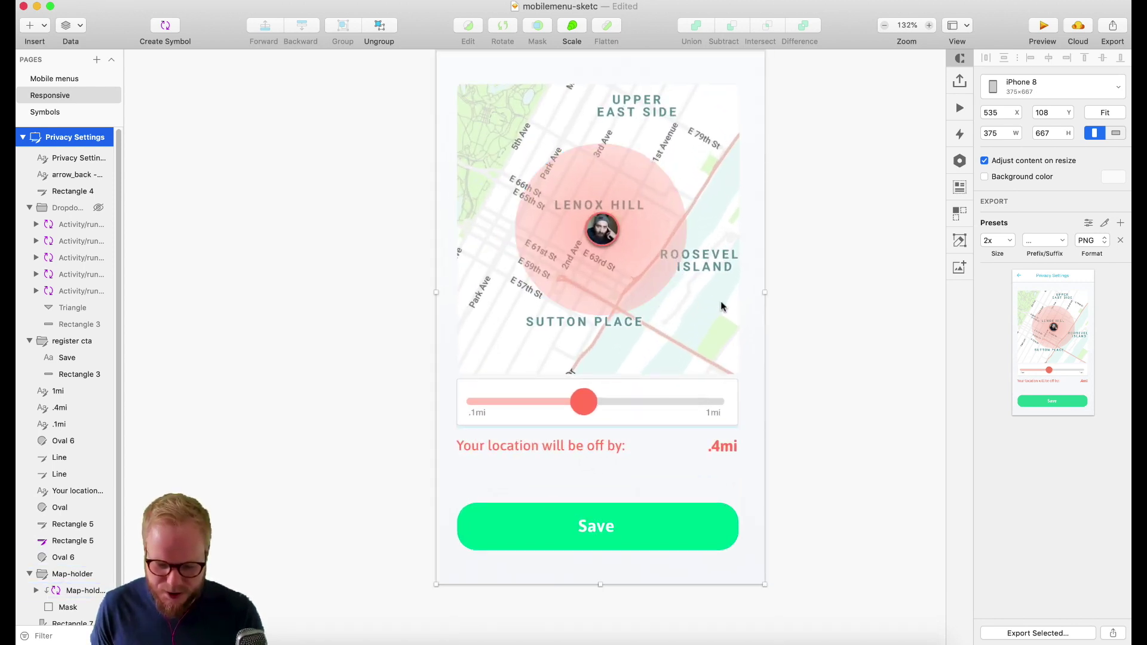
scroll(722, 307, "up", 3)
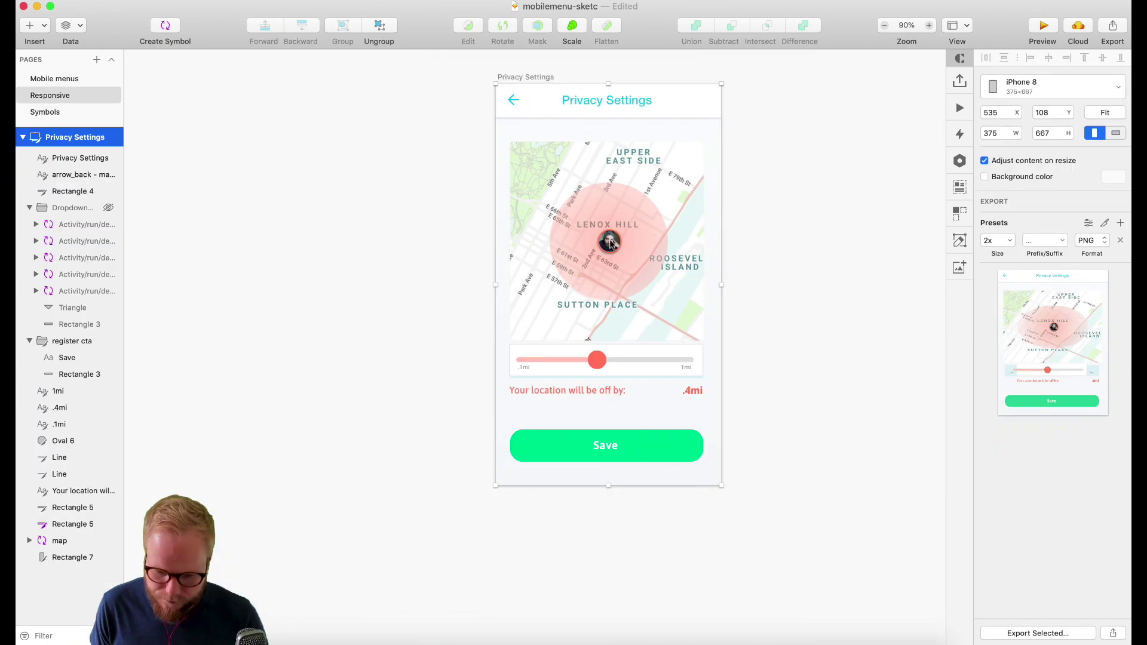
left_click_drag(722, 285, 735, 285)
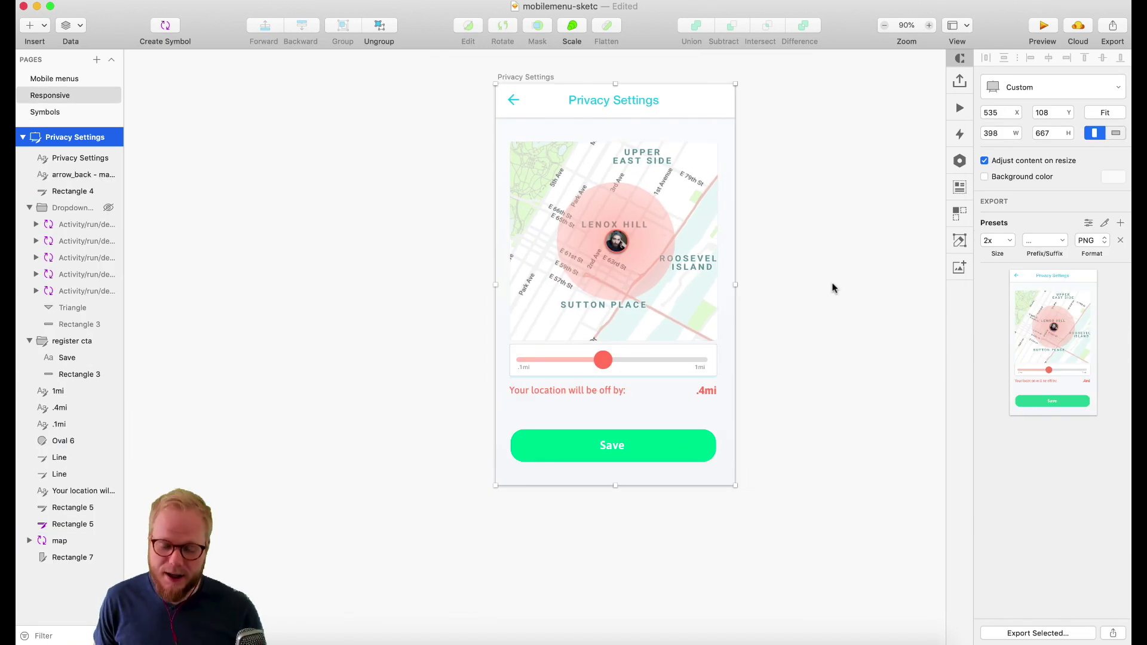
scroll(661, 274, "right", 6)
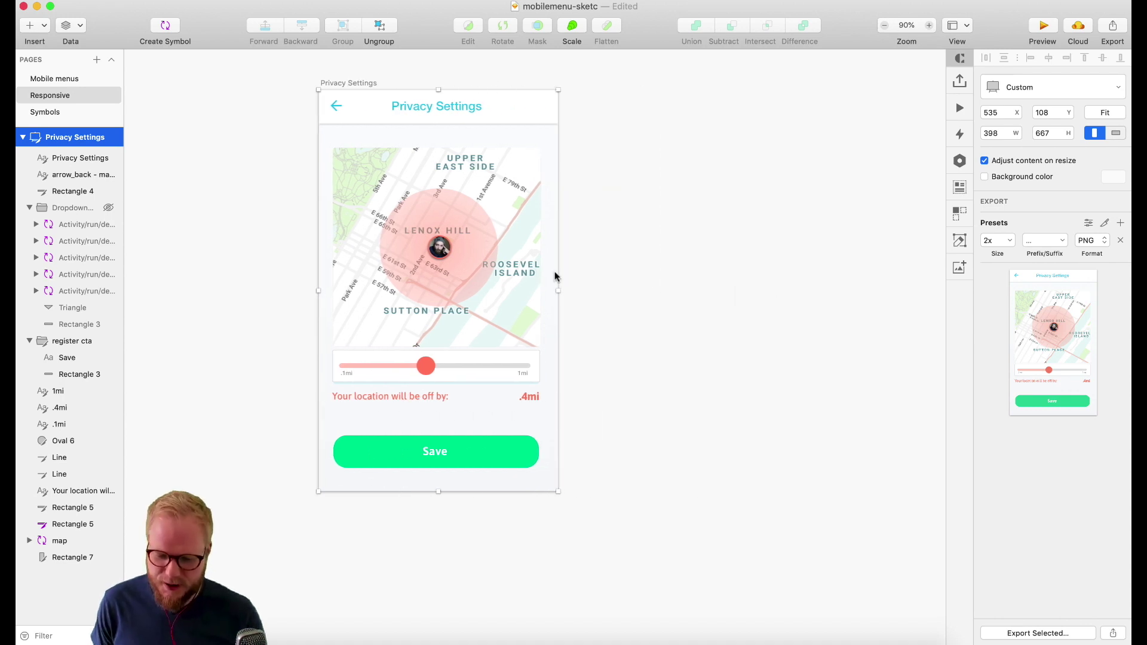
scroll(555, 276, "left", 4)
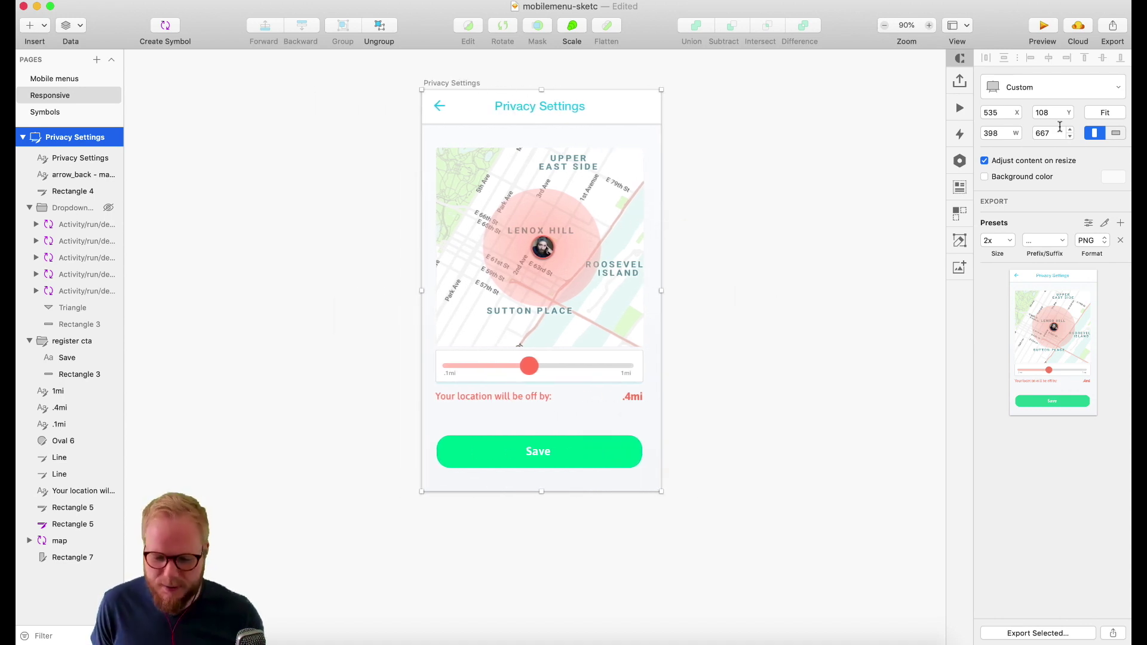
key("super+z")
Drag the artboard's bottom-right corner out to a larger custom size
scroll(797, 177, "down", 3)
left_click_drag(682, 404, 746, 453)
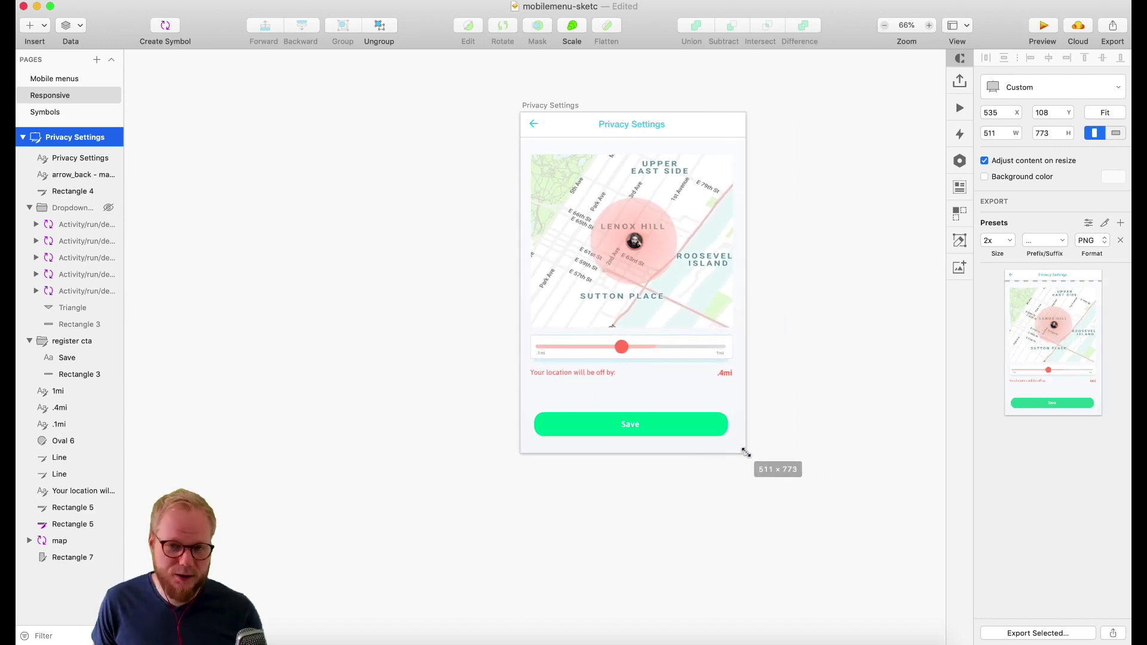
left_click_drag(746, 454, 775, 463)
Resize the Save button group to 180×45 and centre it beneath the distance text
left_click(858, 300)
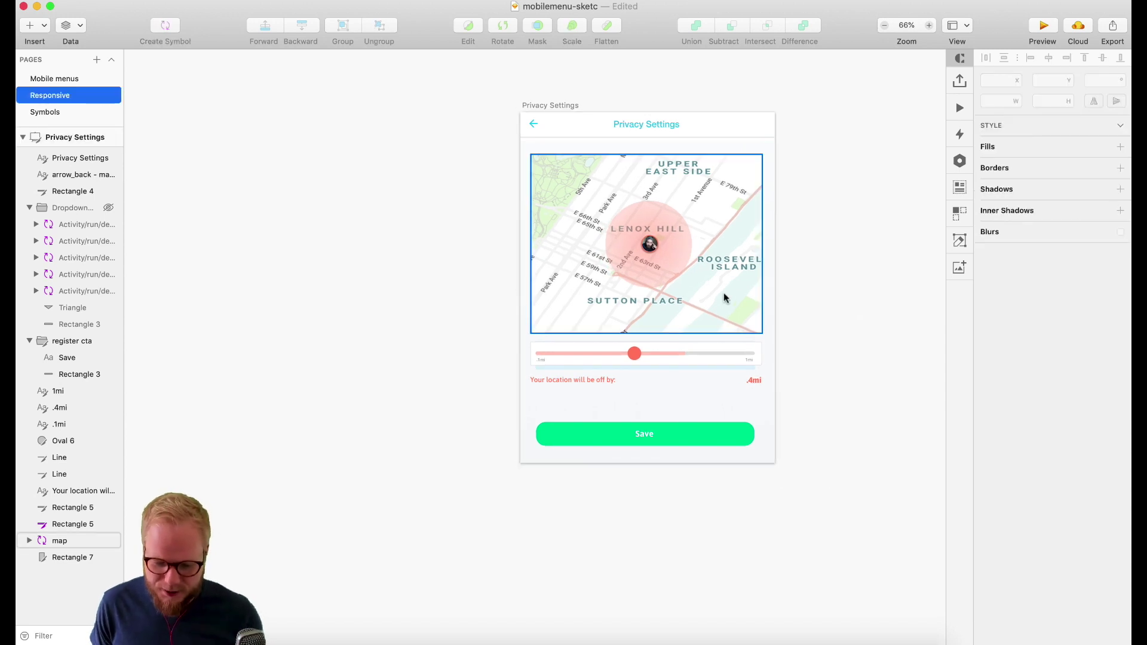
left_click(682, 431)
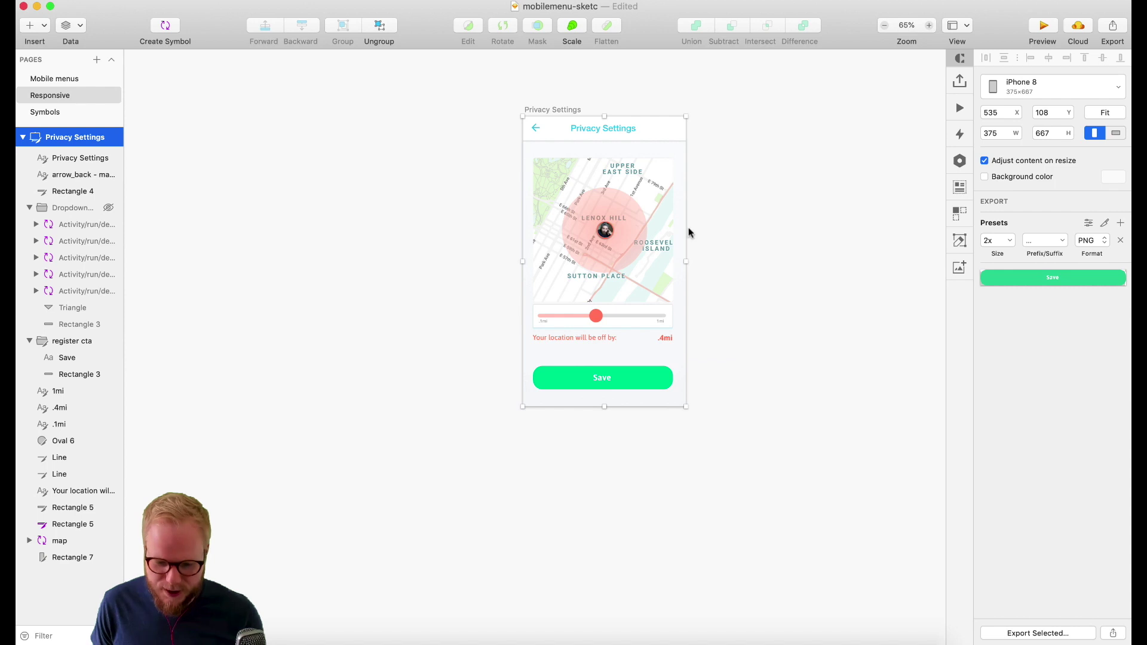
scroll(624, 378, "up", 3)
scroll(566, 299, "up", 3)
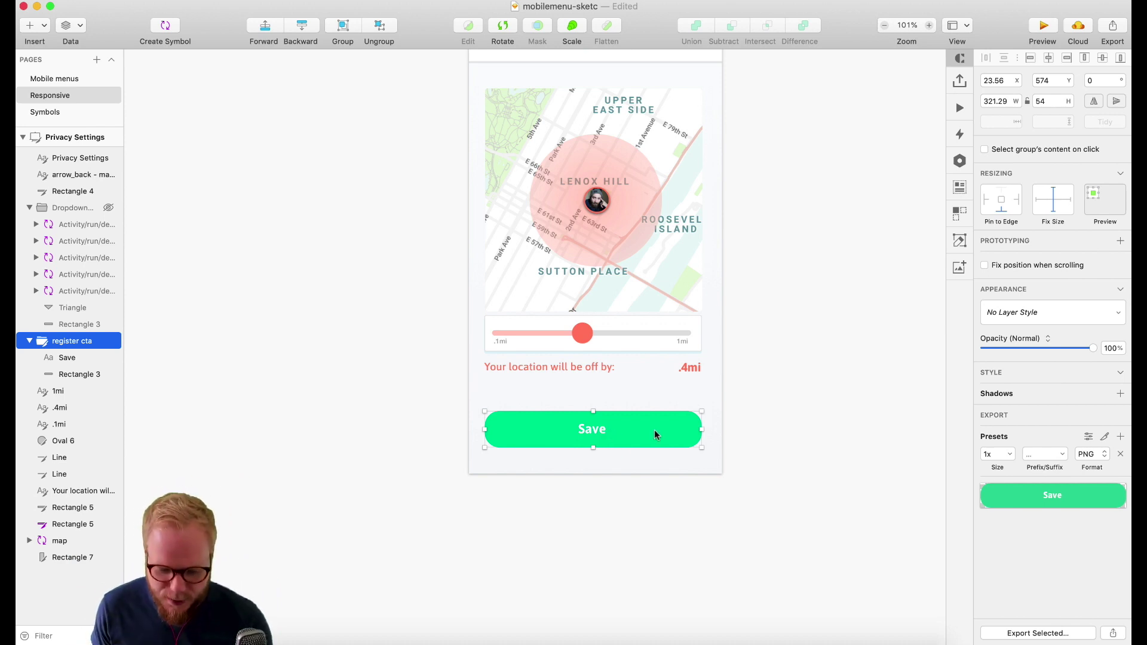
left_click_drag(699, 429, 633, 440)
left_click(657, 510)
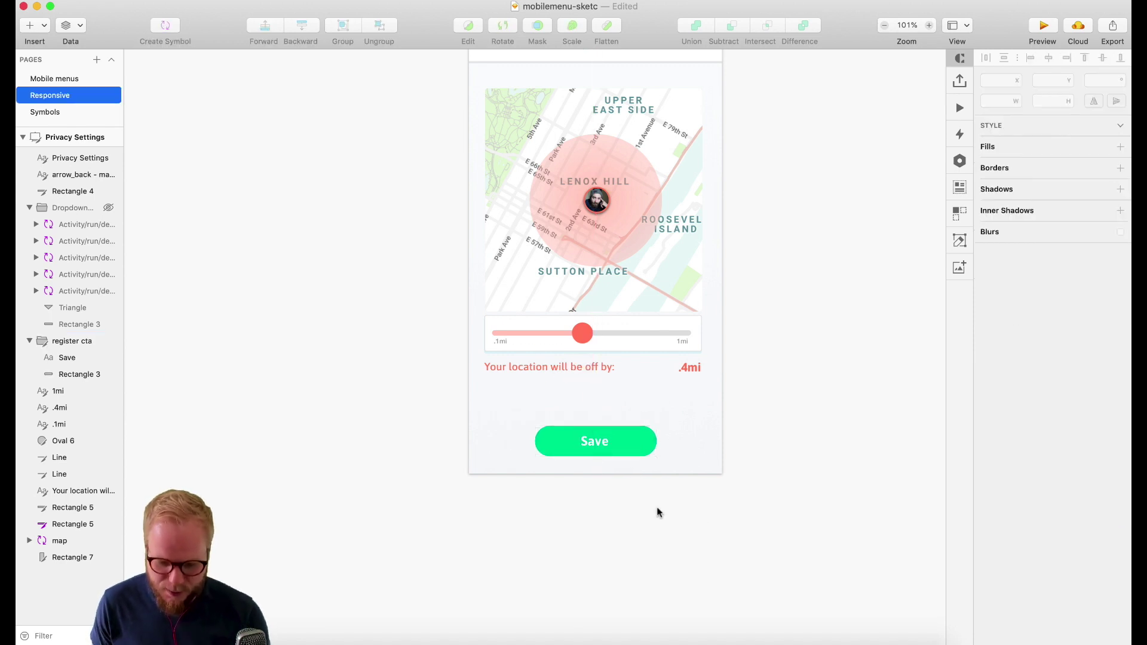
left_click(635, 448)
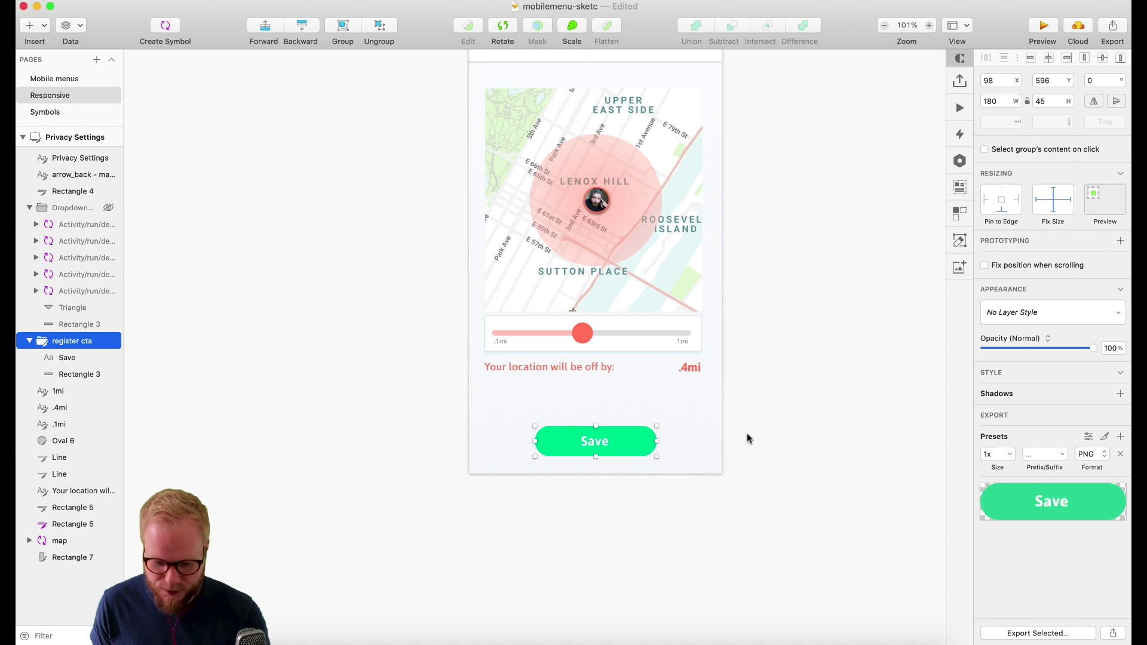
scroll(801, 233, "up", 3)
left_click(409, 80)
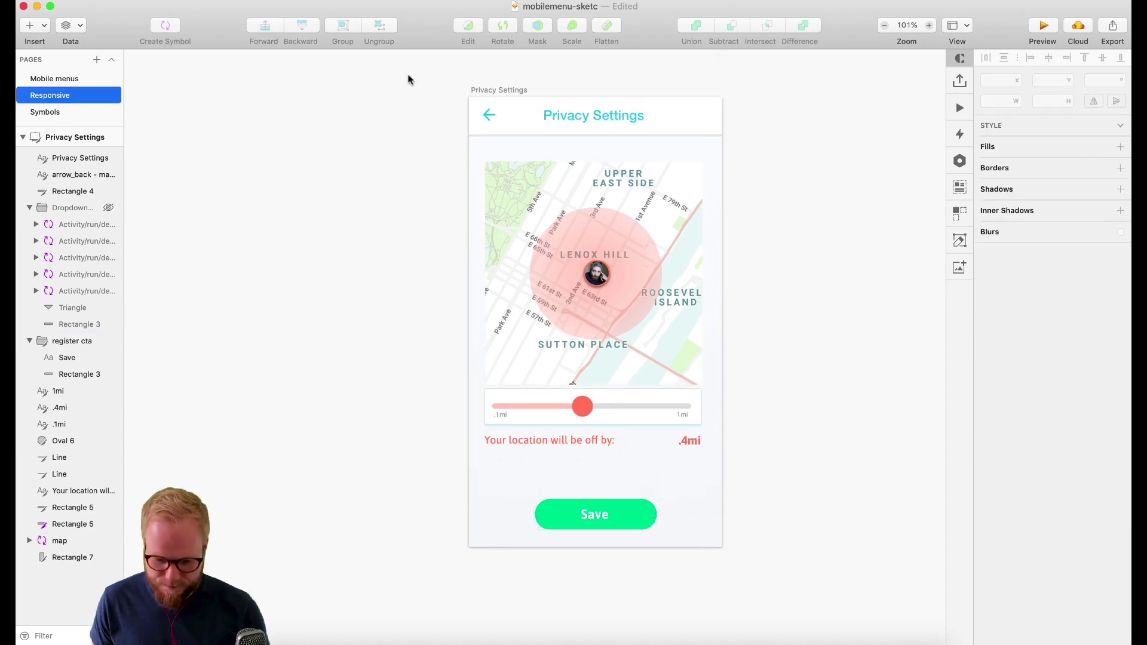
left_click(475, 105)
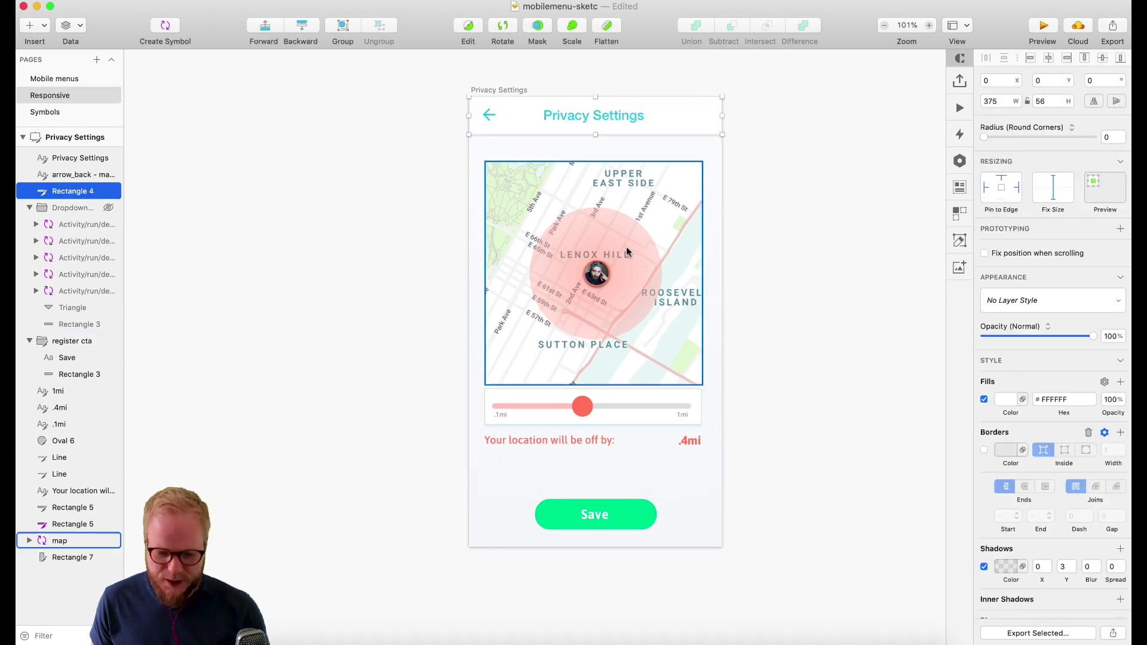
left_click(489, 91)
left_click_drag(723, 322, 689, 340)
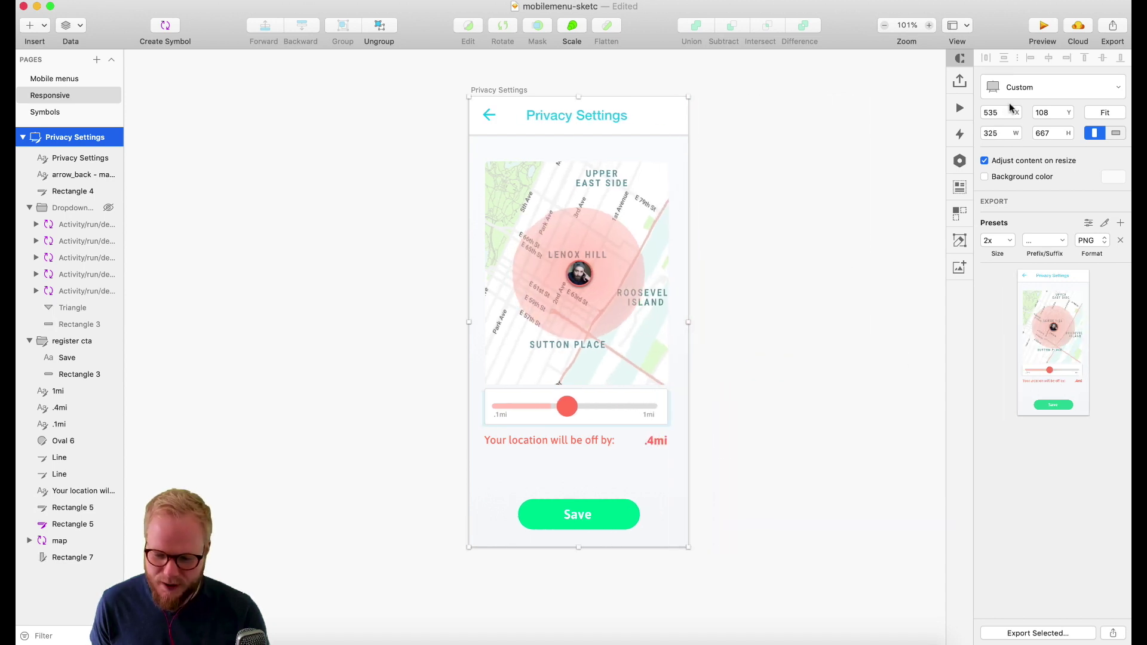
left_click(1028, 88)
left_click(1043, 157)
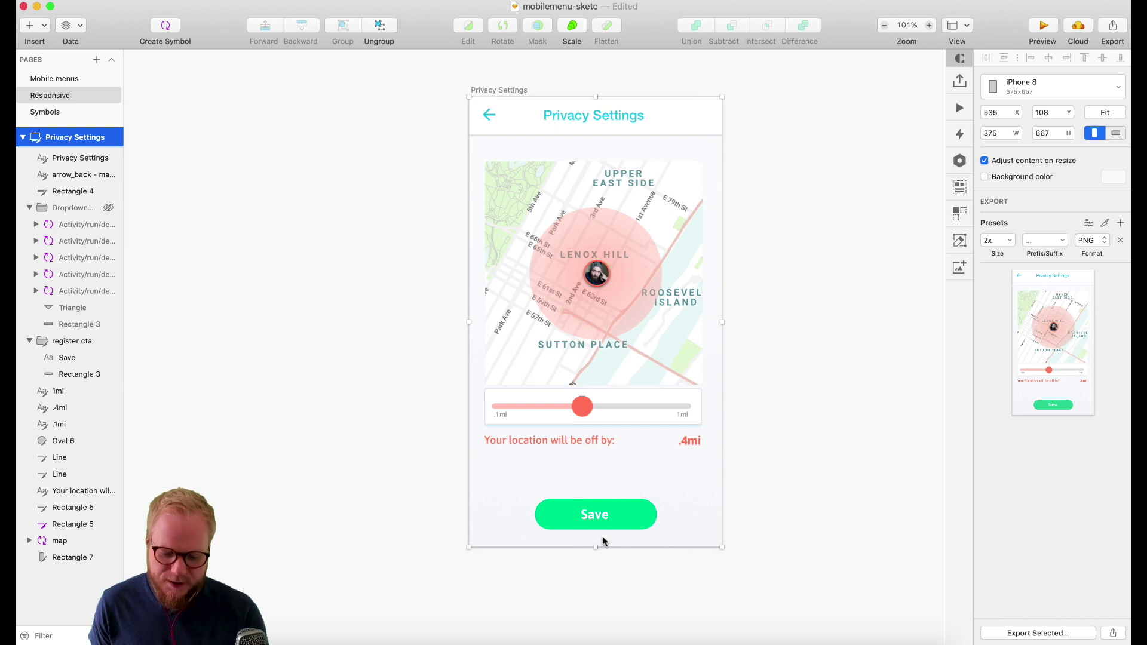
left_click(763, 325)
left_click(588, 521)
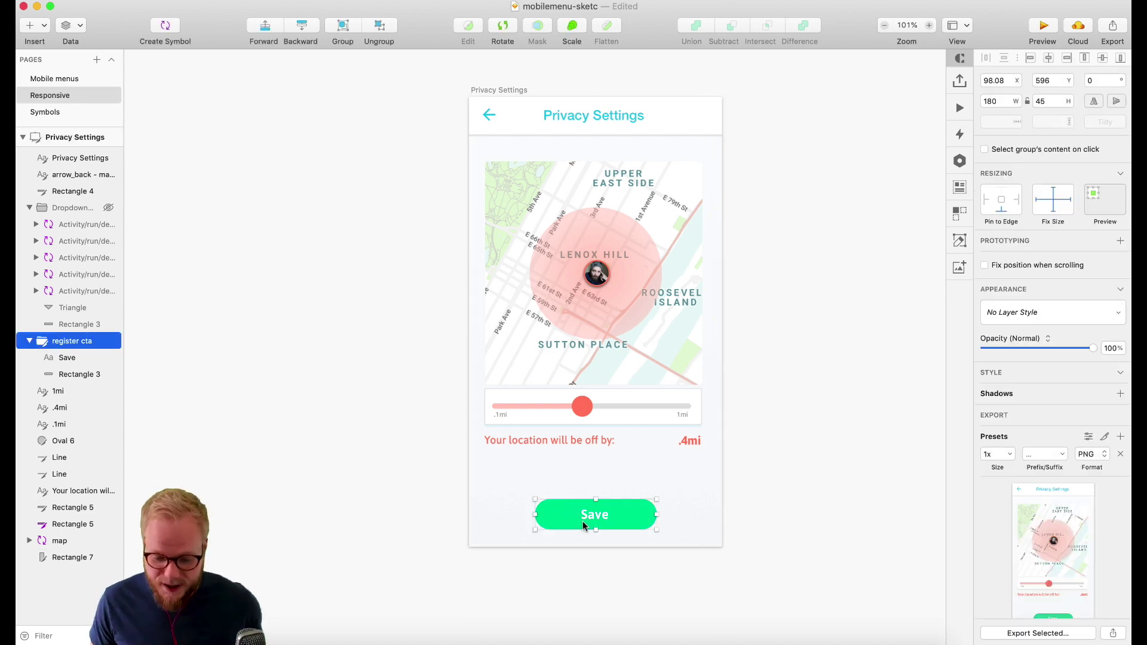